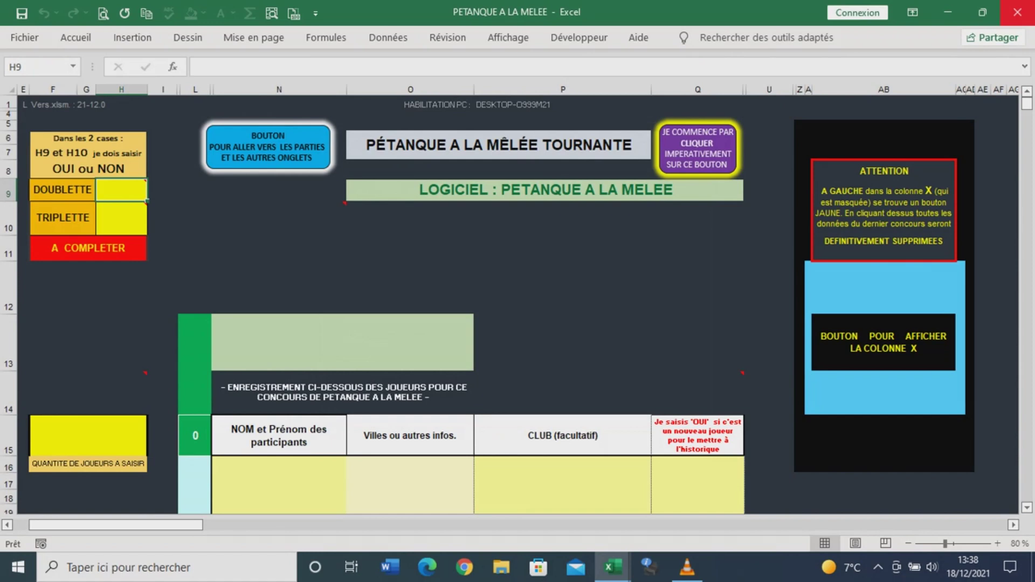
# Display the hidden column X that holds the complete reset button, and hide the column again.
pyautogui.click(882, 342)
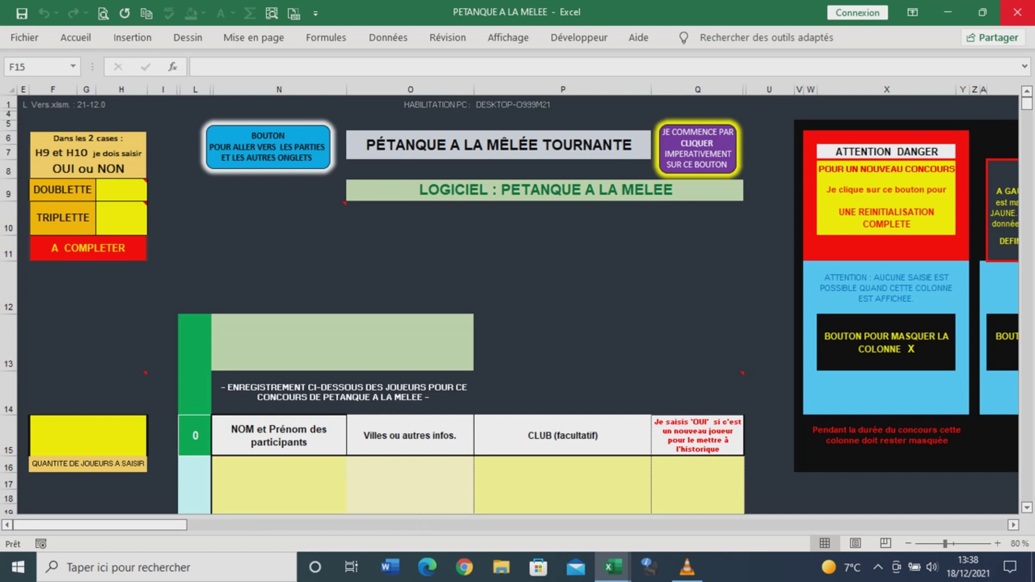
pyautogui.click(886, 342)
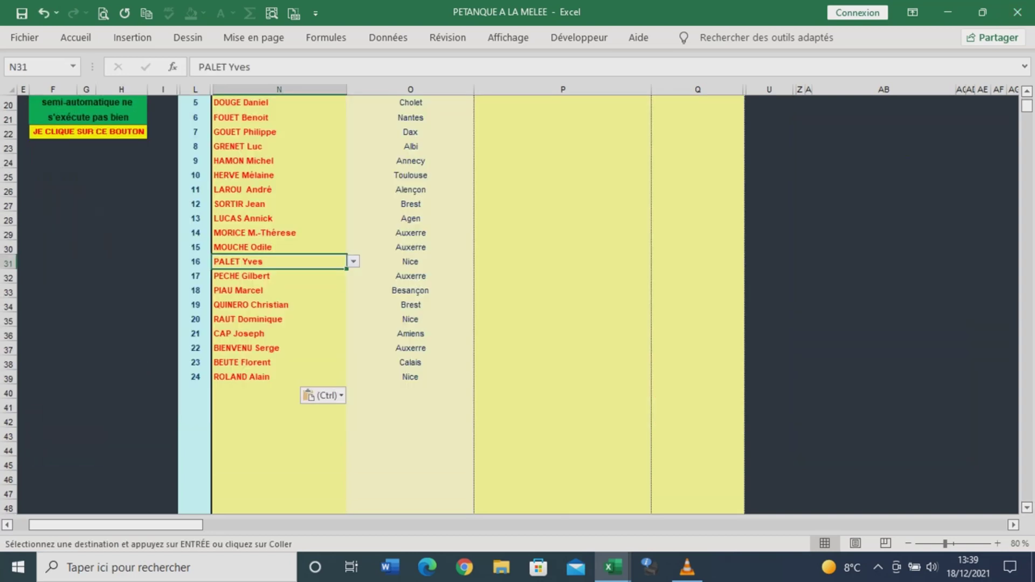
# Register the 25th participant in cell N40 by choosing the first player suggested for the name's opening letters.
pyautogui.click(278, 392)
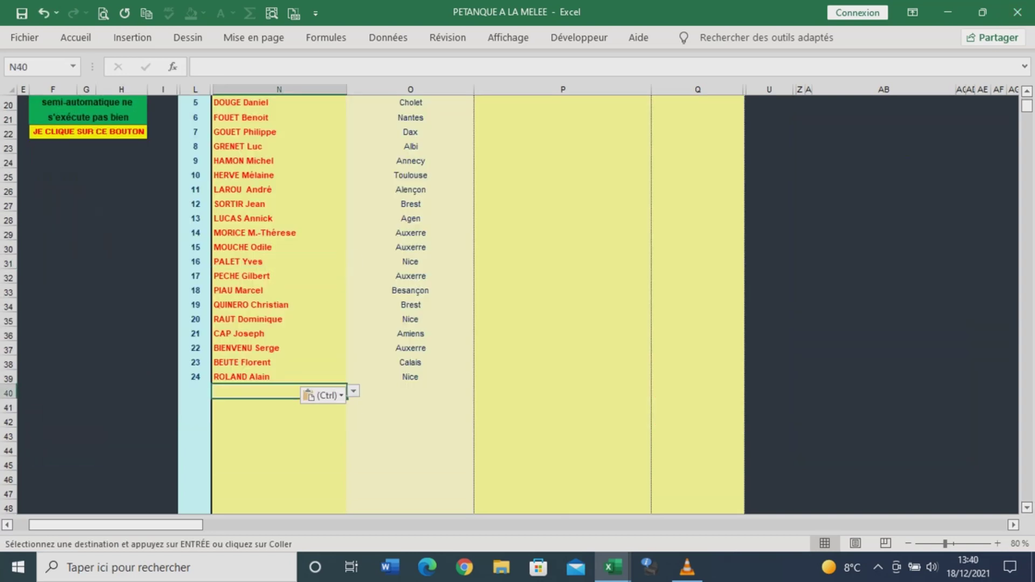
pyautogui.write('ROB')
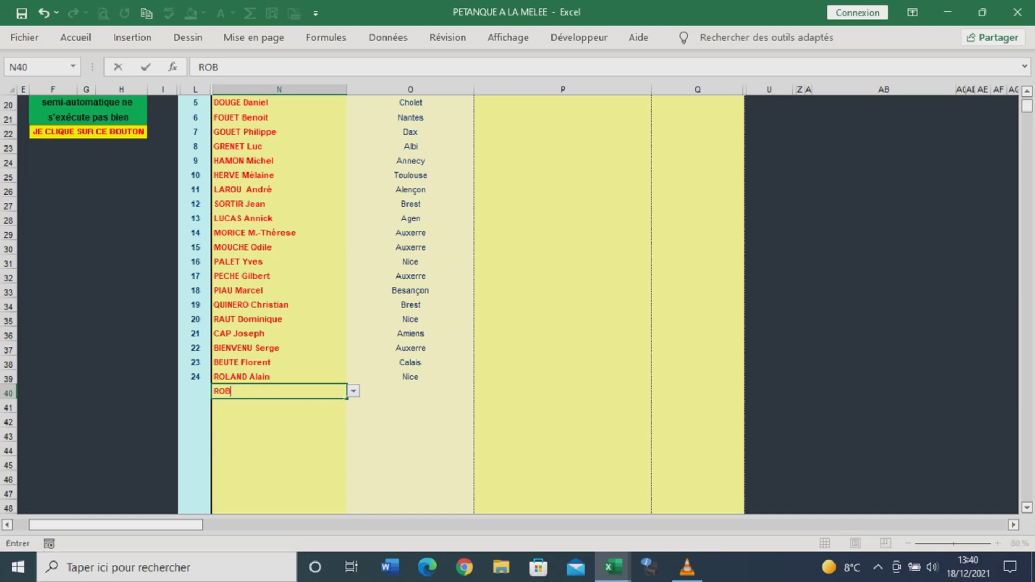
pyautogui.press('Return')
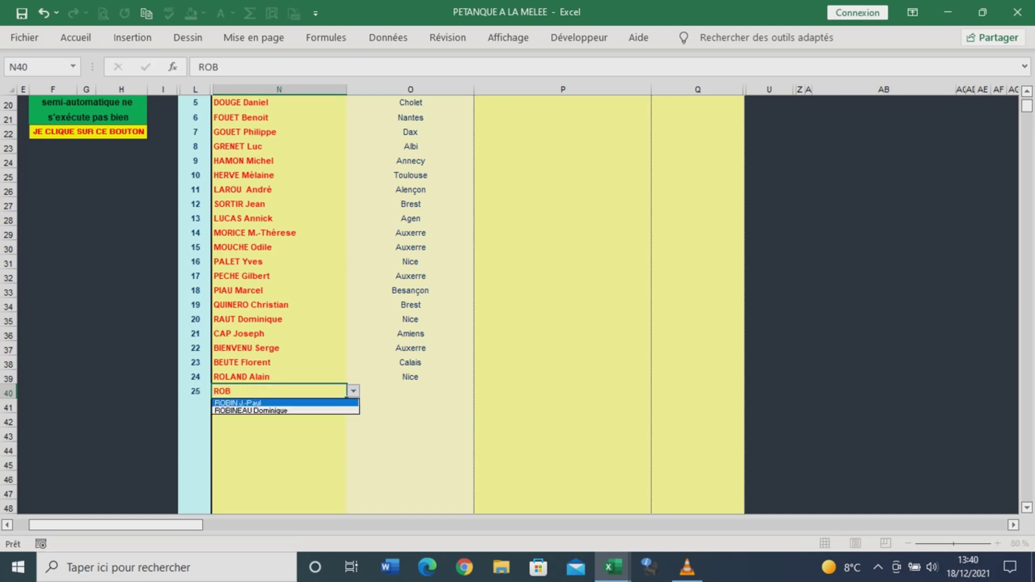
pyautogui.press('Return')
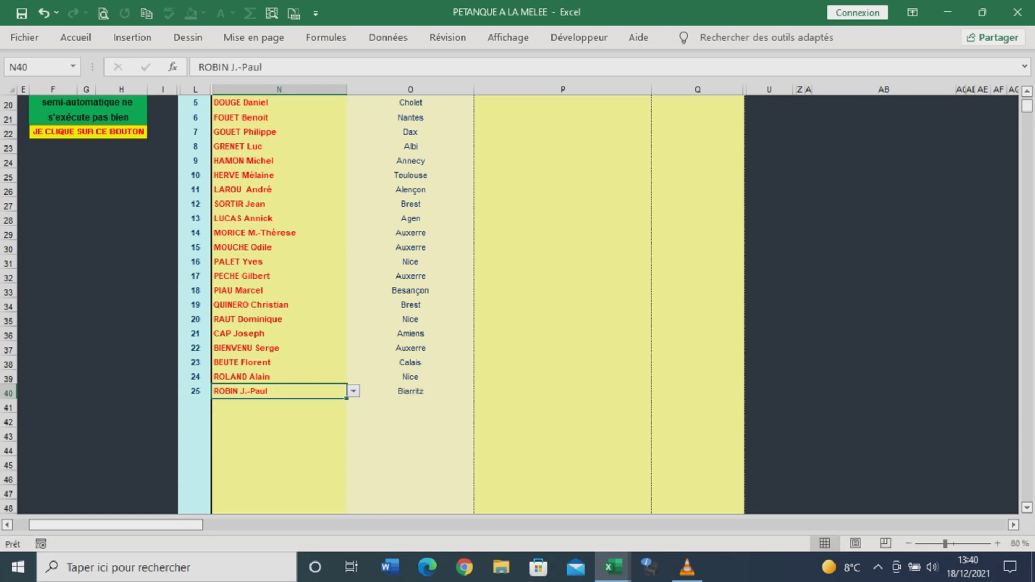
# Examine the synthesis table of pointer and shooter distributions at 142% zoom and return to the registration sheet.
pyautogui.scroll(5, 517, 302)
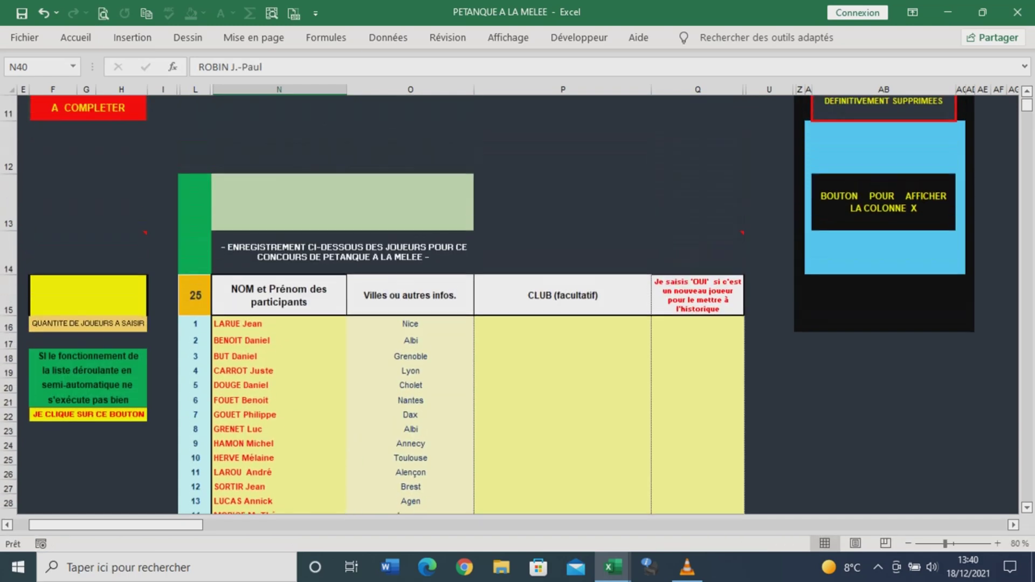
pyautogui.scroll(1, 518, 302)
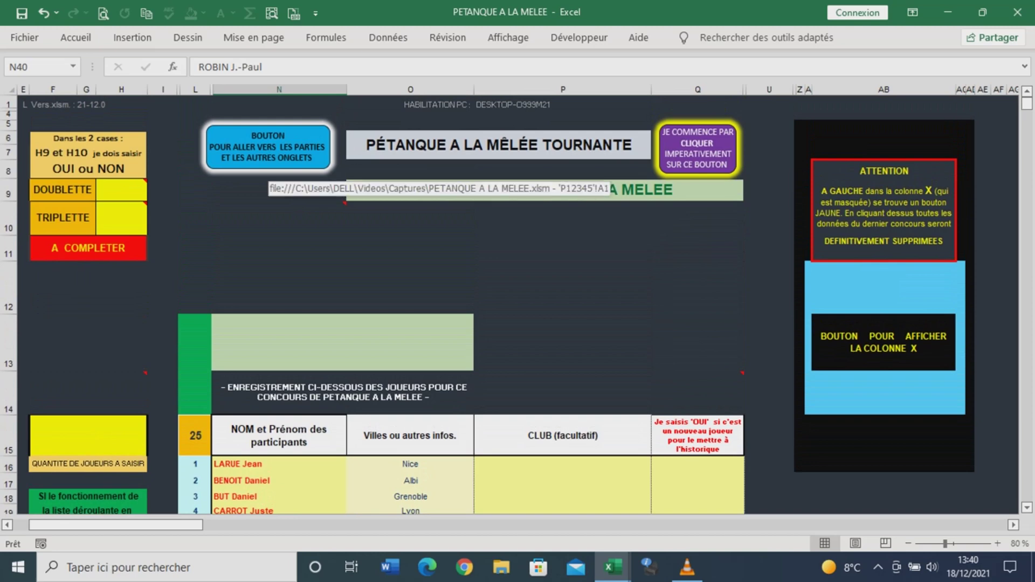
pyautogui.click(270, 164)
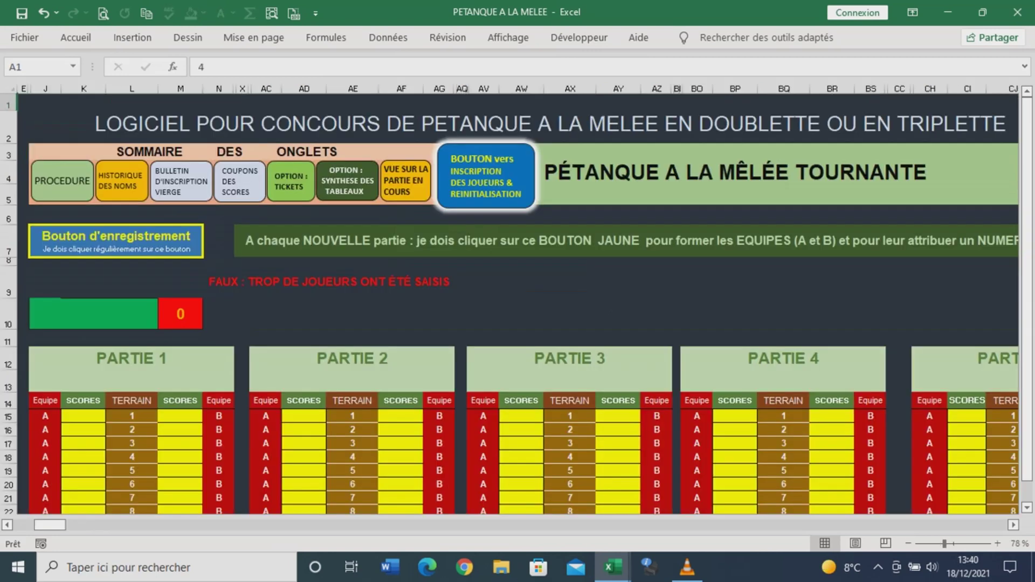
pyautogui.click(347, 187)
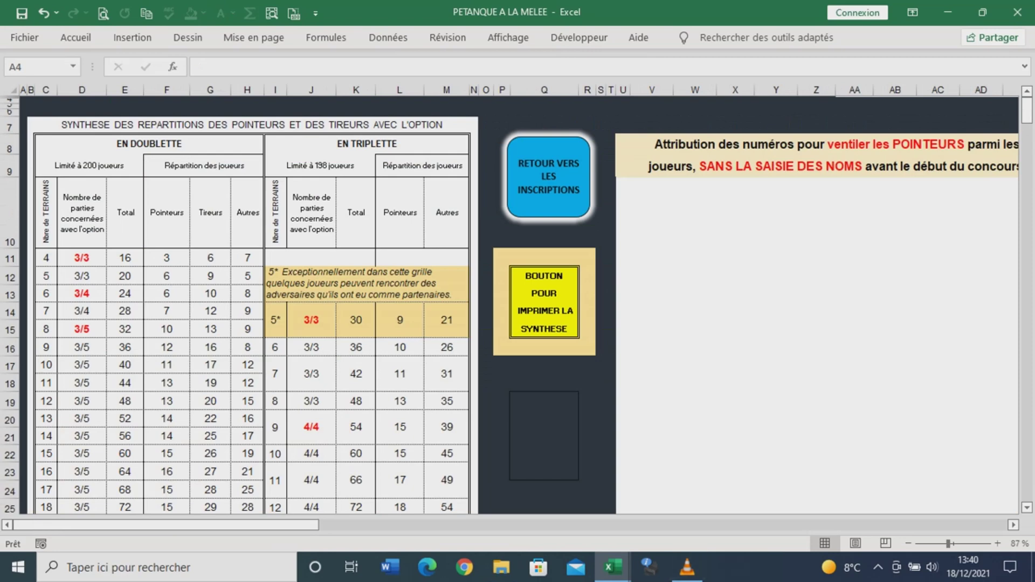
pyautogui.moveTo(948, 543); pyautogui.dragTo(954, 543)
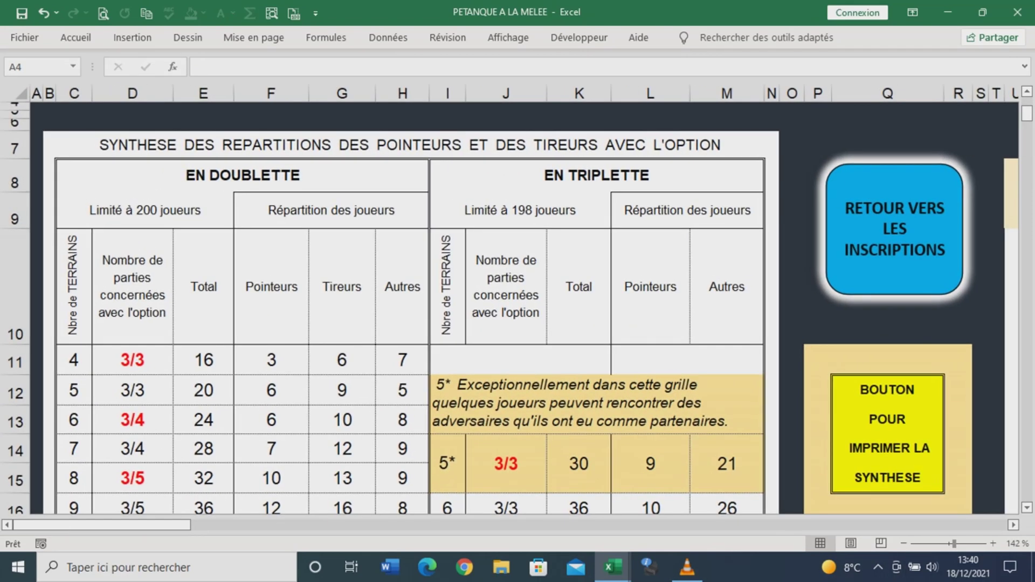
pyautogui.scroll(-2, 517, 307)
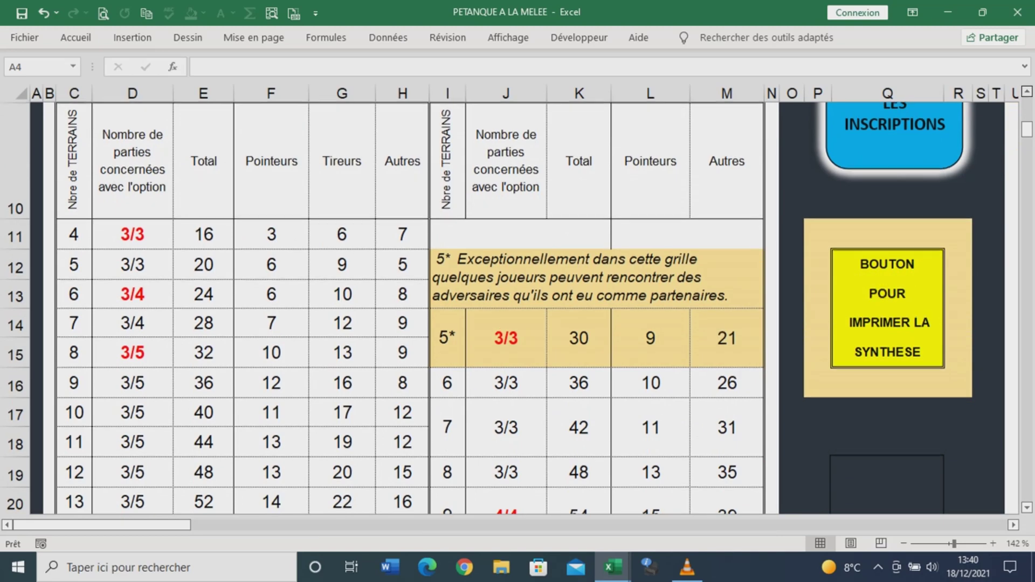
pyautogui.scroll(1, 518, 307)
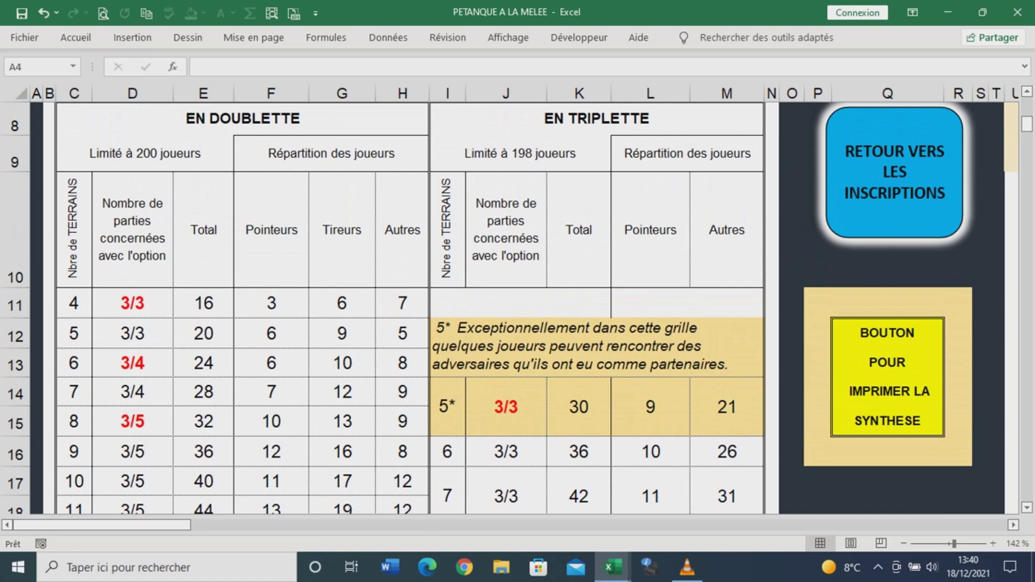
pyautogui.click(894, 173)
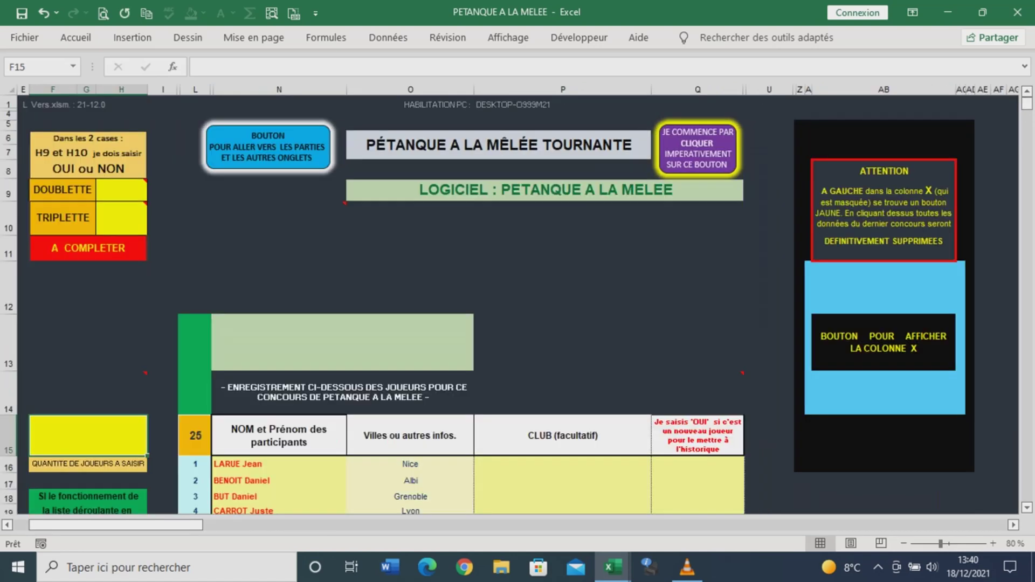
# Configure the contest with Doublette set to NON, Triplette set to OUI and a quantity of 30 players.
pyautogui.scroll(-1, 517, 304)
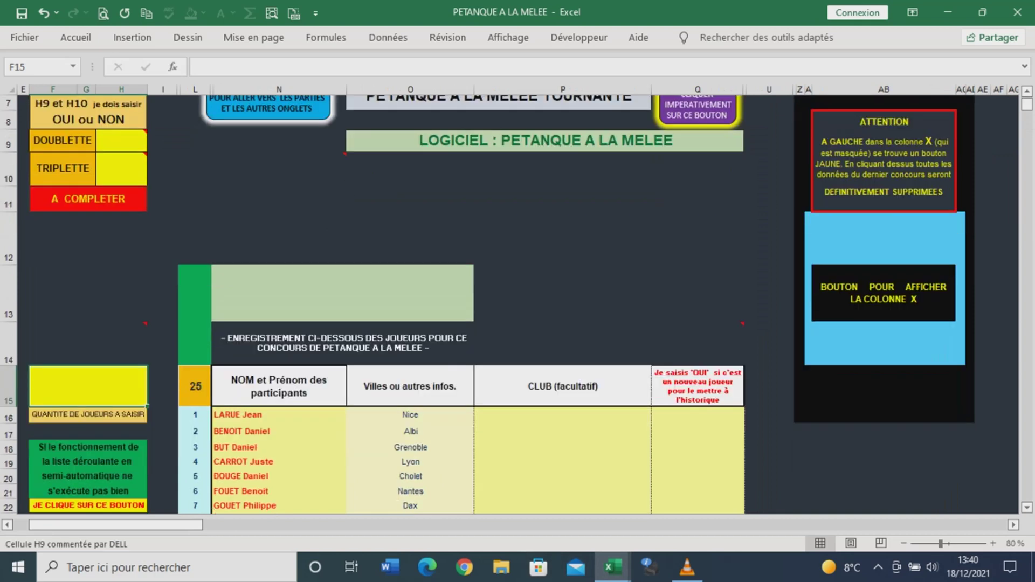
pyautogui.click(122, 140)
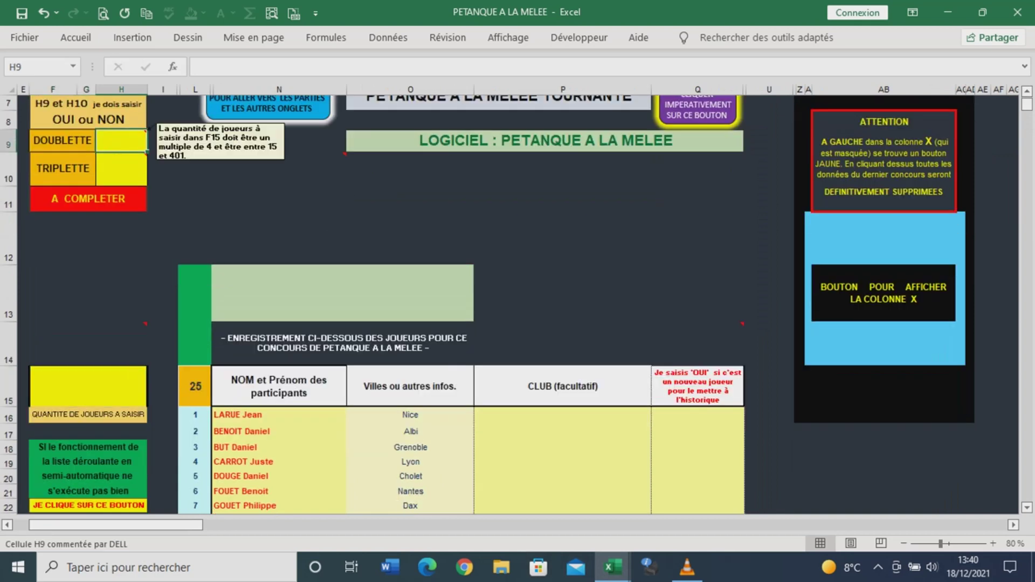
pyautogui.write('NON')
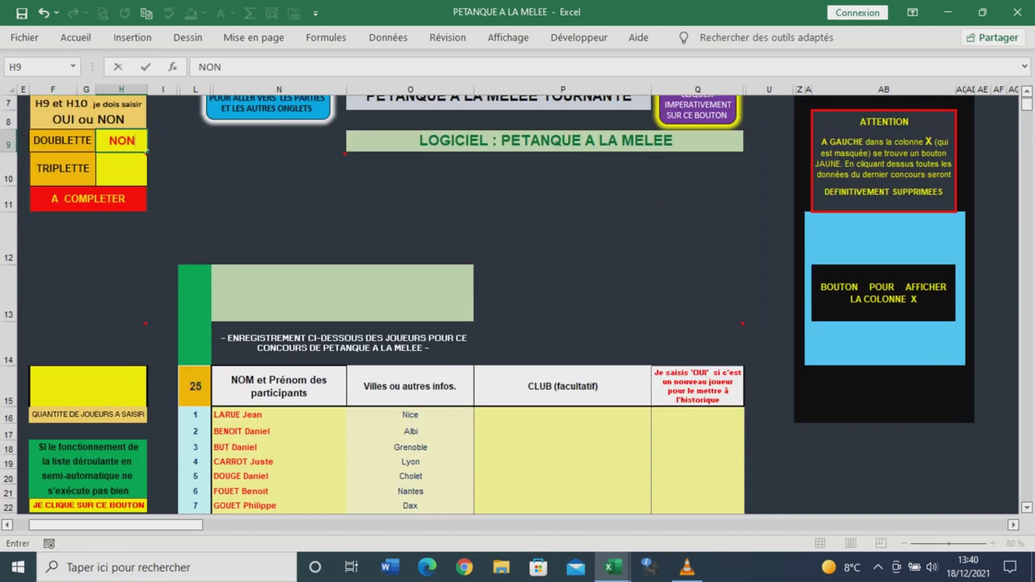
pyautogui.press('Return')
pyautogui.write('OUI')
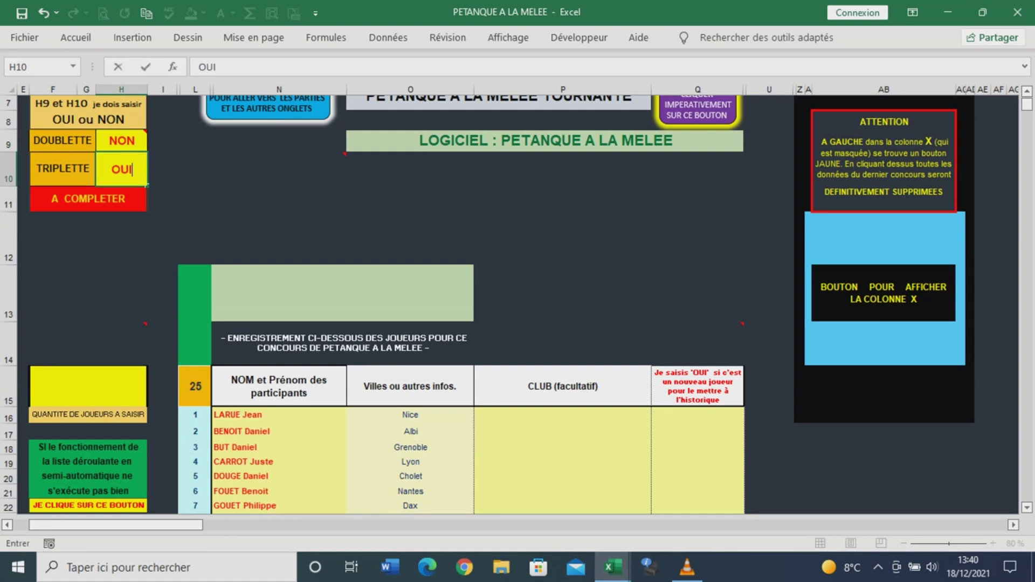
pyautogui.press('Return')
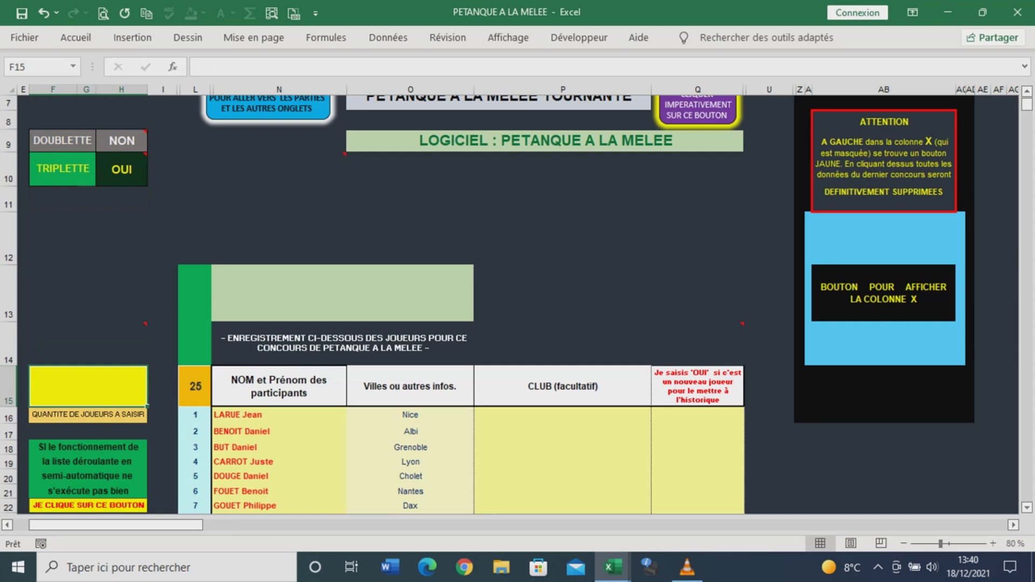
pyautogui.write('30')
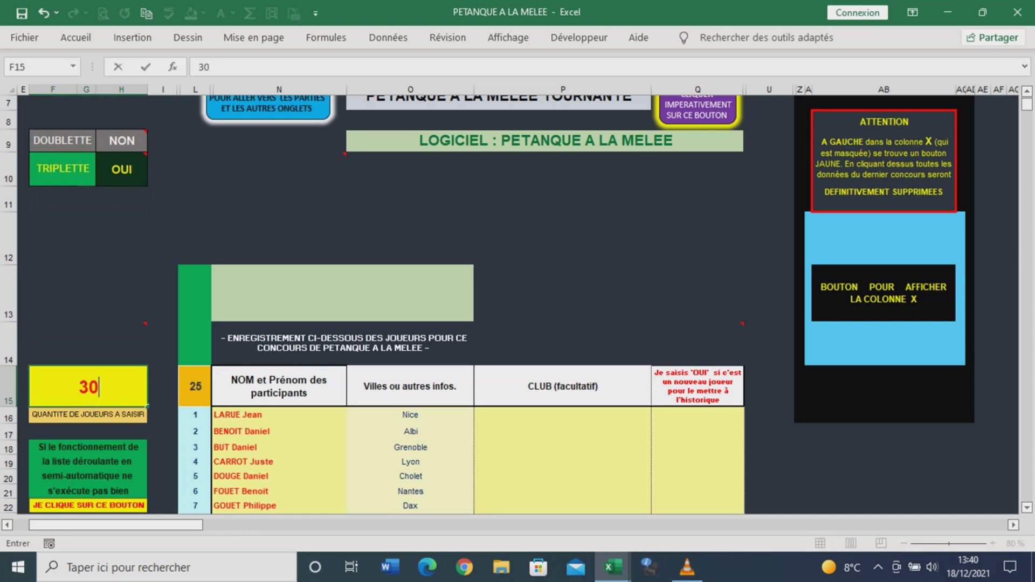
pyautogui.press('Return')
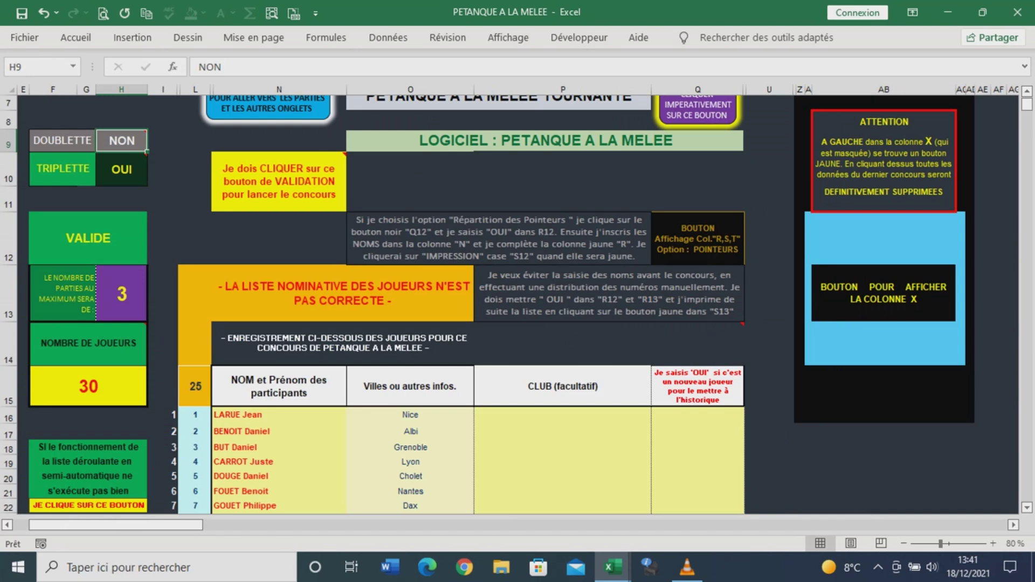
# Display the option columns R, S and T and activate the pointer distribution option by entering OUI in R12.
pyautogui.click(698, 239)
pyautogui.click(767, 238)
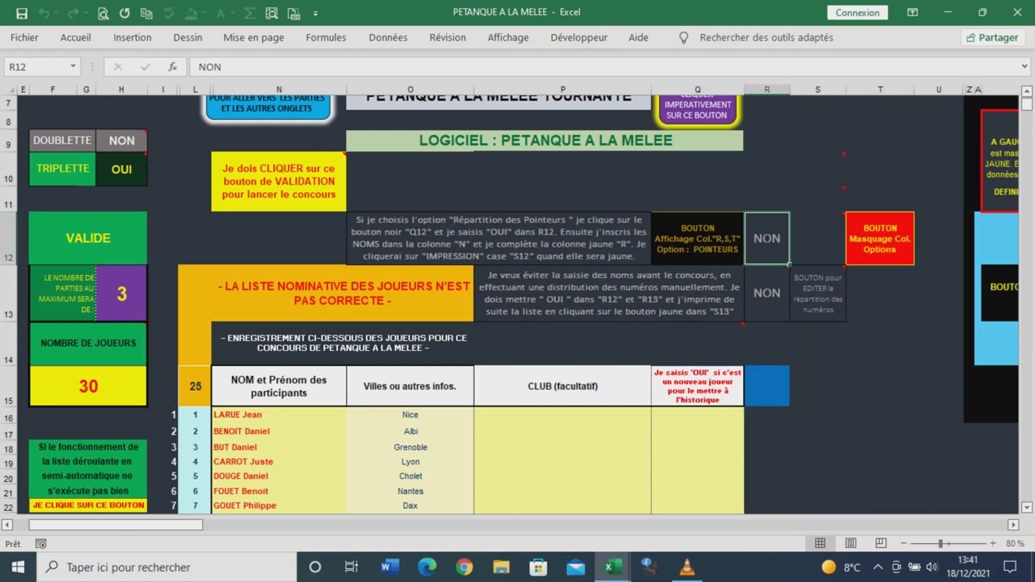
pyautogui.write('OUI')
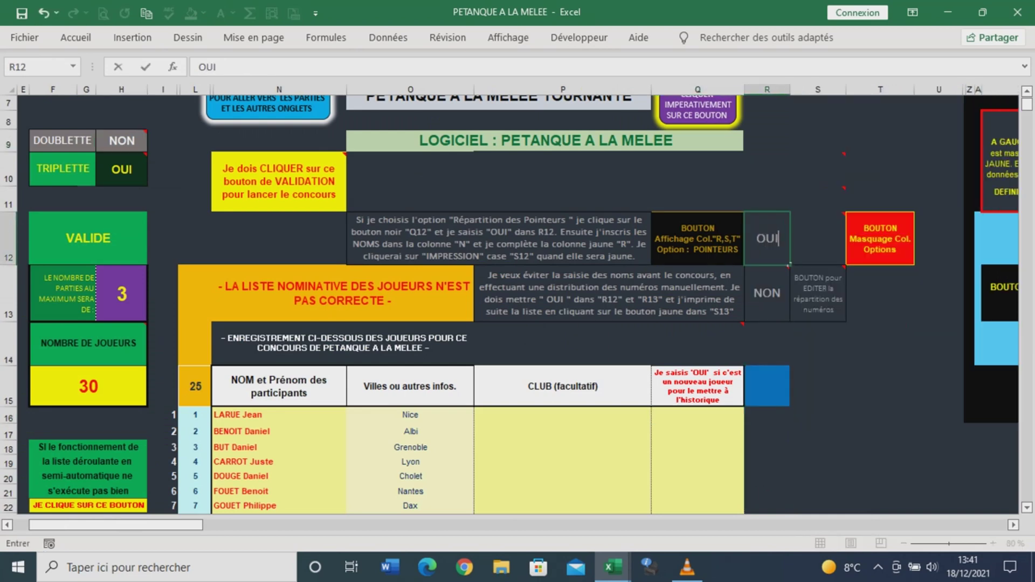
pyautogui.press('Return')
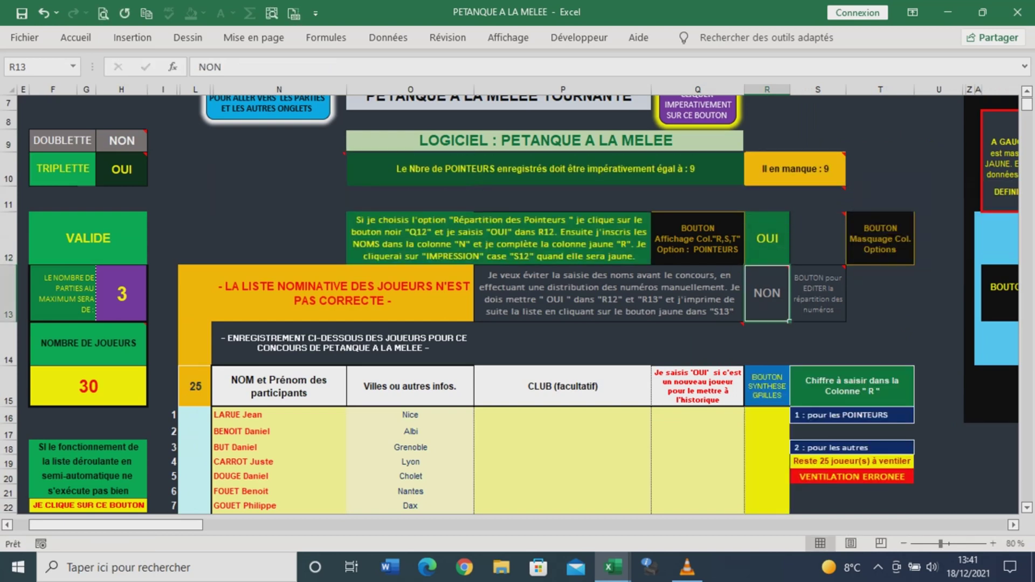
# Complete the participant list by entering "ZIGOTO (pointeur fictif)" in each of the cells N41 to N45.
pyautogui.scroll(-1, 518, 302)
pyautogui.scroll(-3, 517, 301)
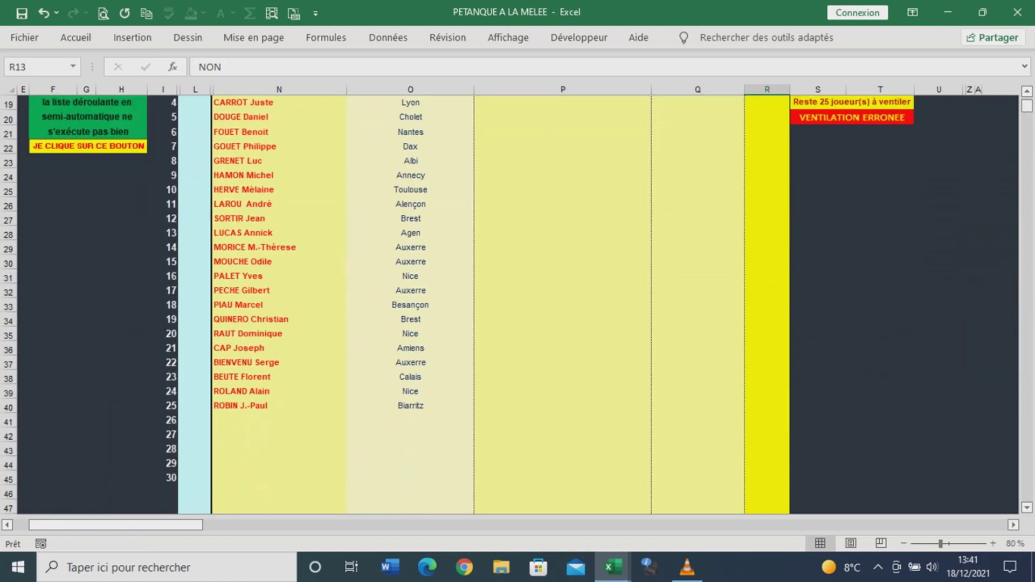
pyautogui.click(278, 420)
pyautogui.write('ZIGOTO (pointeur fictif')
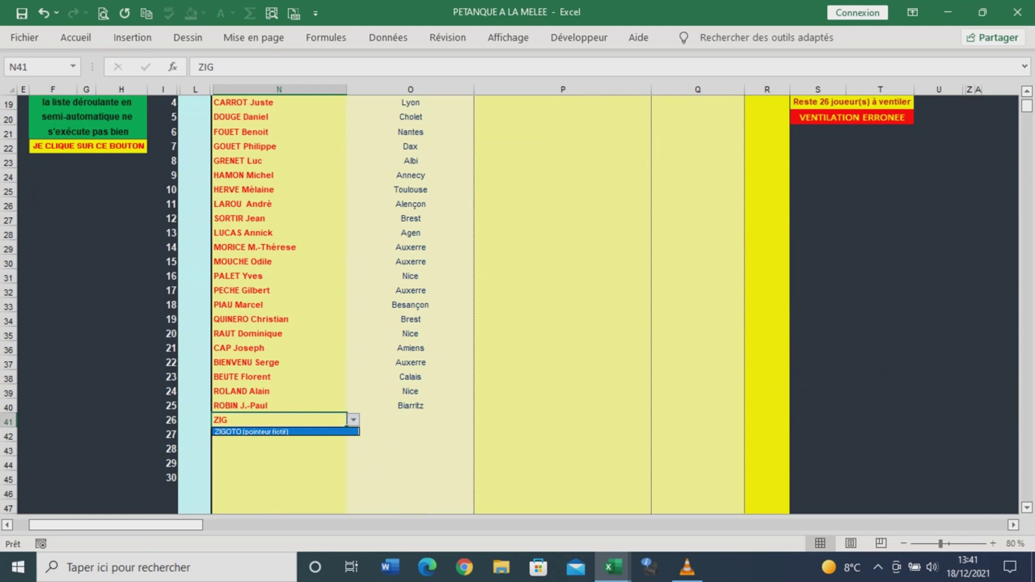
pyautogui.press('Return')
pyautogui.write('ZIGOTO (pointeur fictif)')
pyautogui.press('Return')
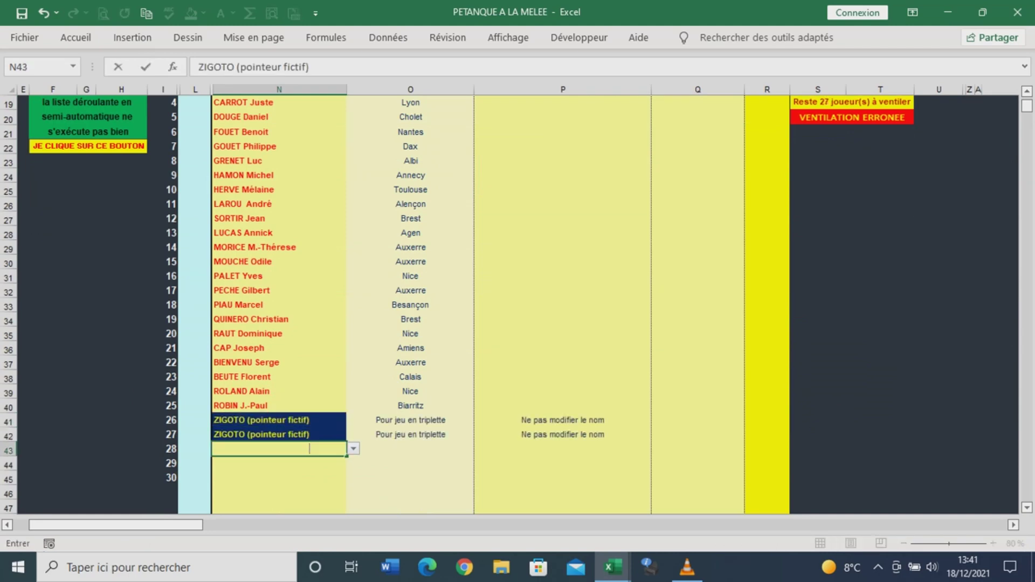
pyautogui.press('Return')
pyautogui.write('ZIGOTO (pointeur fictif')
pyautogui.press('Return')
pyautogui.write('Z')
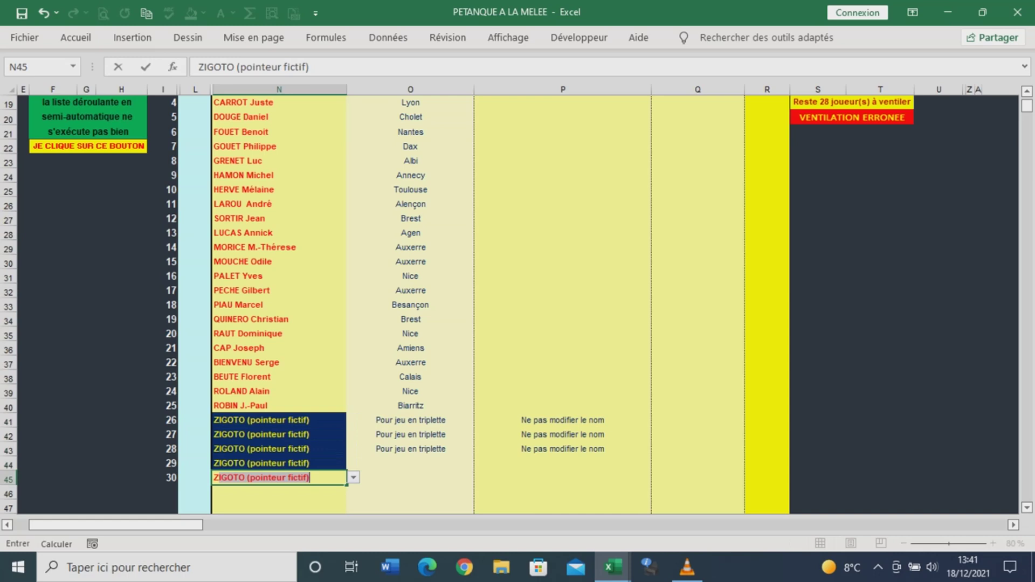
pyautogui.press('Return')
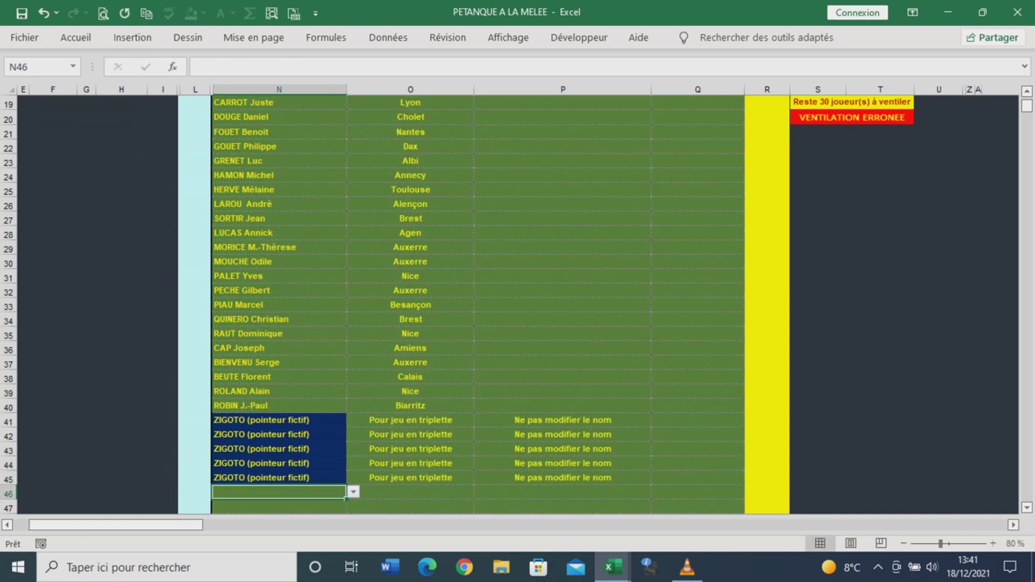
# Classify the five ZIGOTO fictitious players as pointers by entering 1 in cells R41 to R45.
pyautogui.click(766, 420)
pyautogui.write('1')
pyautogui.press('Return')
pyautogui.write('1')
pyautogui.press('Return')
pyautogui.write('1')
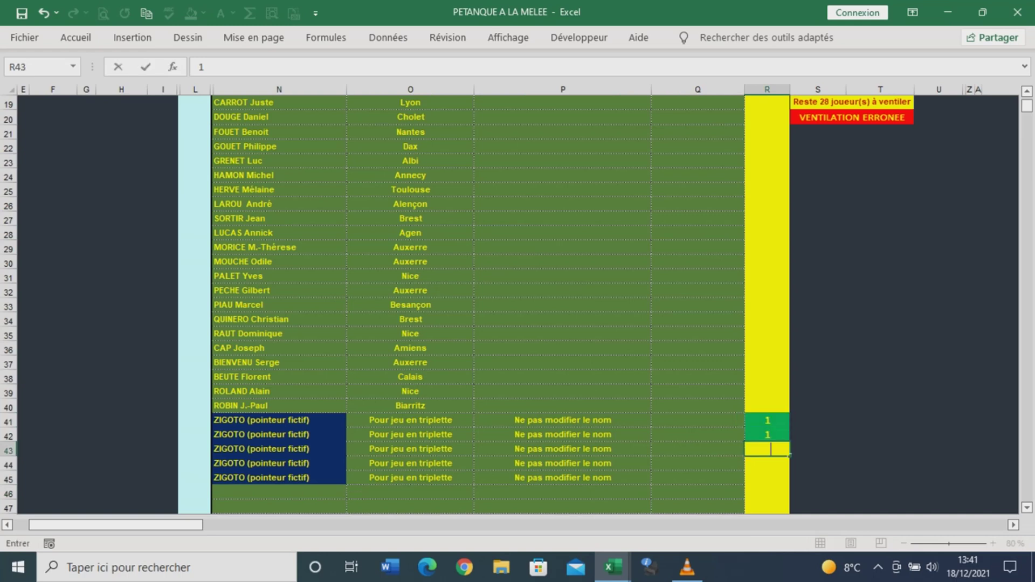
pyautogui.press('Return')
pyautogui.write('1')
pyautogui.press('Return')
pyautogui.write('1')
pyautogui.press('Return')
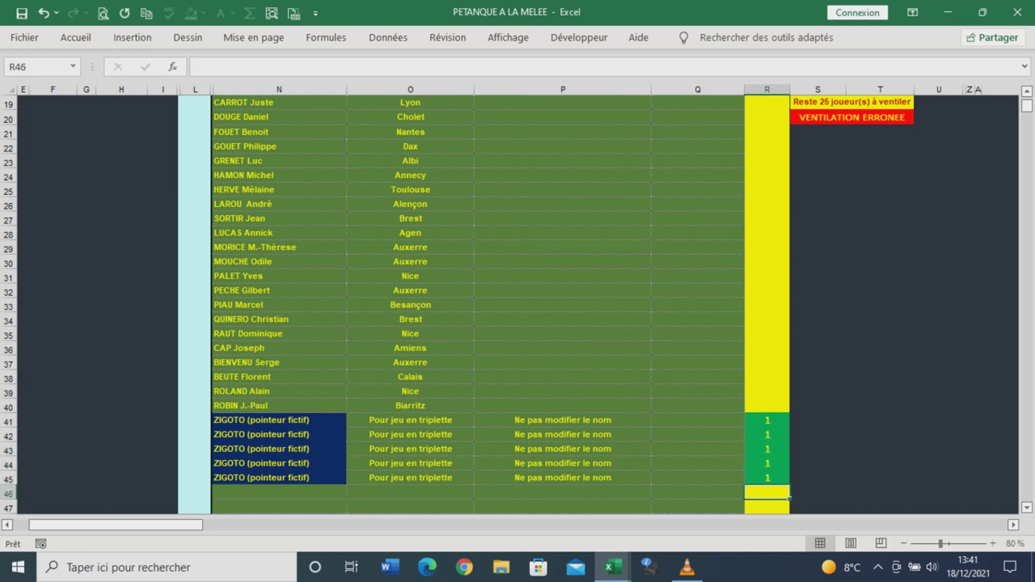
# Classify the participants in rows 18 and 19 as pointers by entering 1 in cells R18 and R19.
pyautogui.scroll(4, 518, 304)
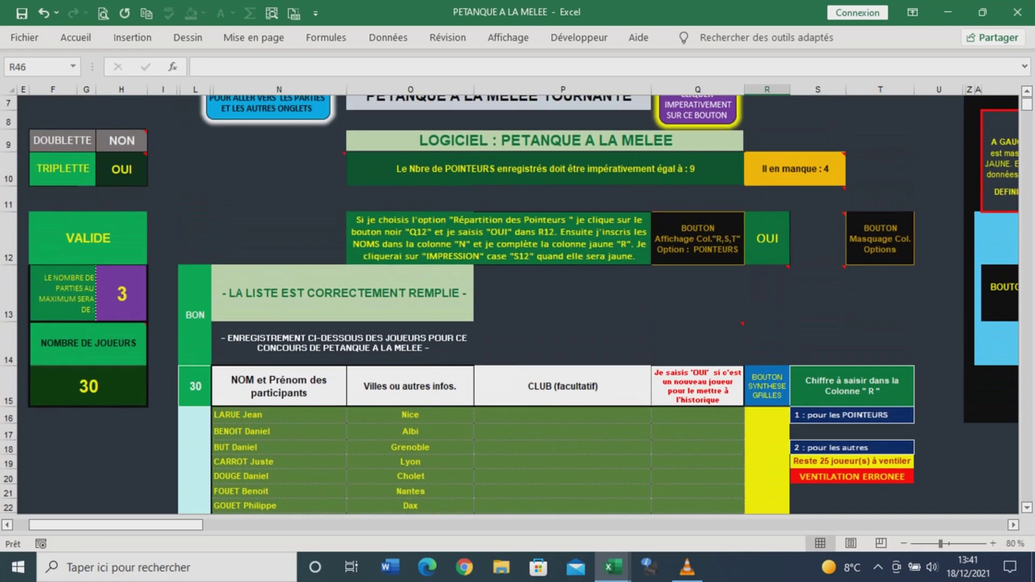
pyautogui.scroll(-1, 517, 304)
pyautogui.click(766, 390)
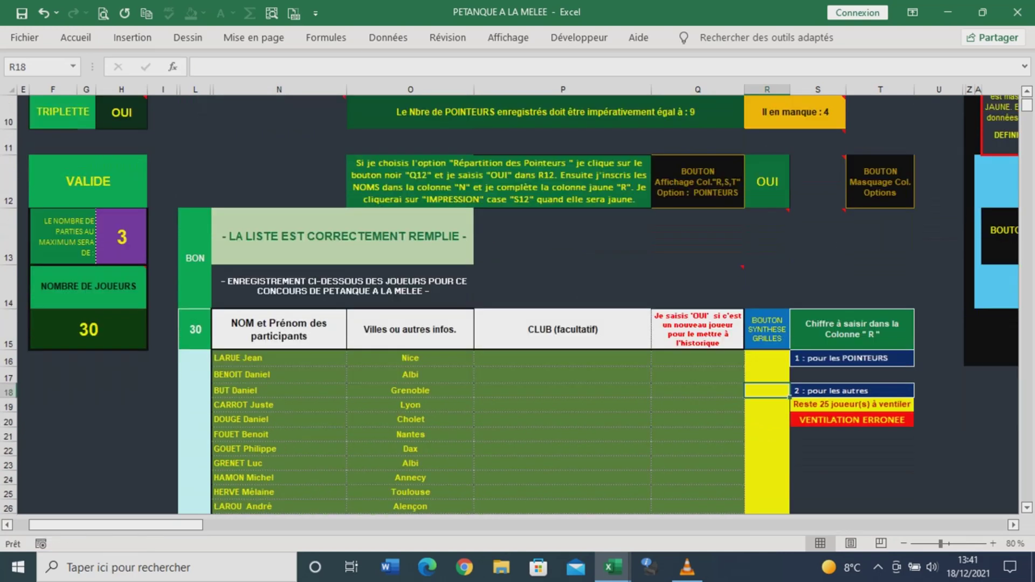
pyautogui.write('1')
pyautogui.press('Return')
pyautogui.write('1')
pyautogui.press('Return')
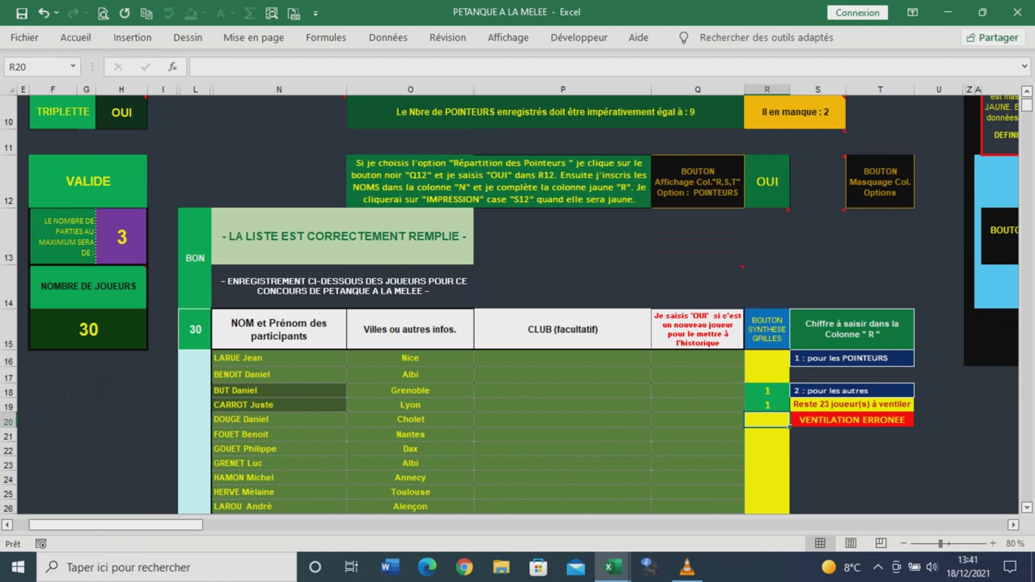
# Classify the participants in rows 27 and 31 as pointers by entering 1 in cells R27 and R31.
pyautogui.scroll(-2, 517, 305)
pyautogui.click(767, 266)
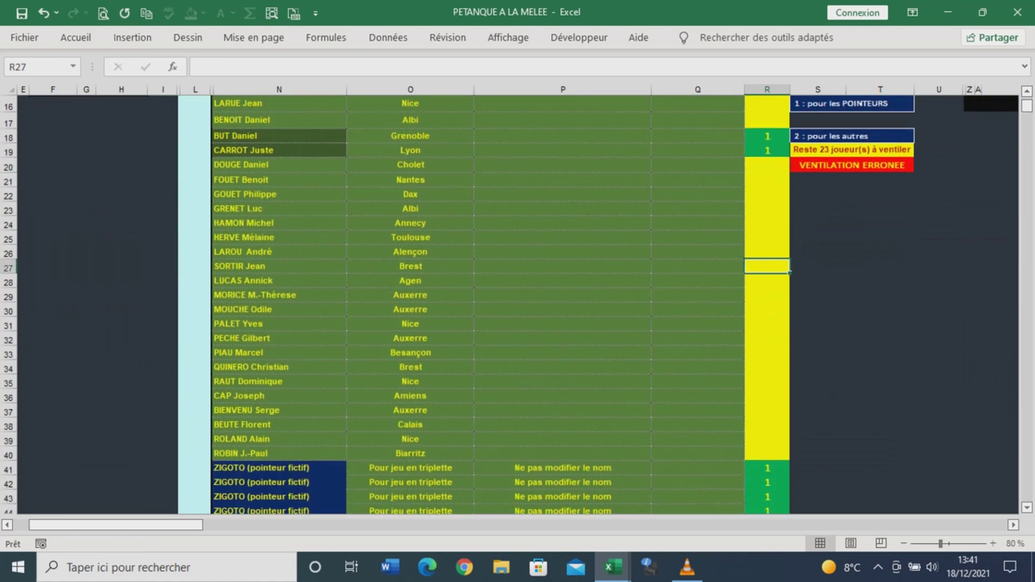
pyautogui.write('1')
pyautogui.press('Return')
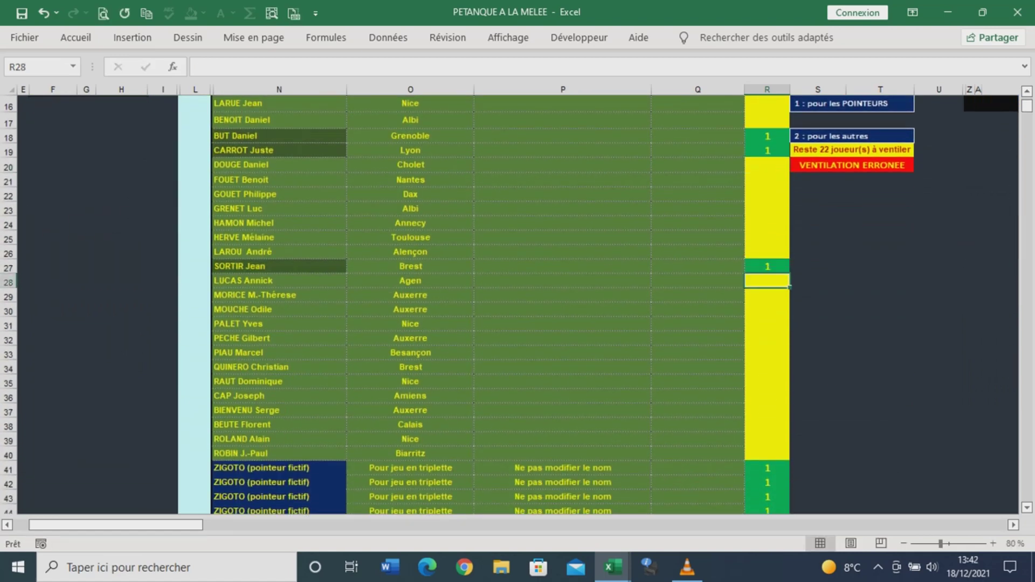
pyautogui.press('Down')
pyautogui.press('Down')
pyautogui.press('Down')
pyautogui.write('1')
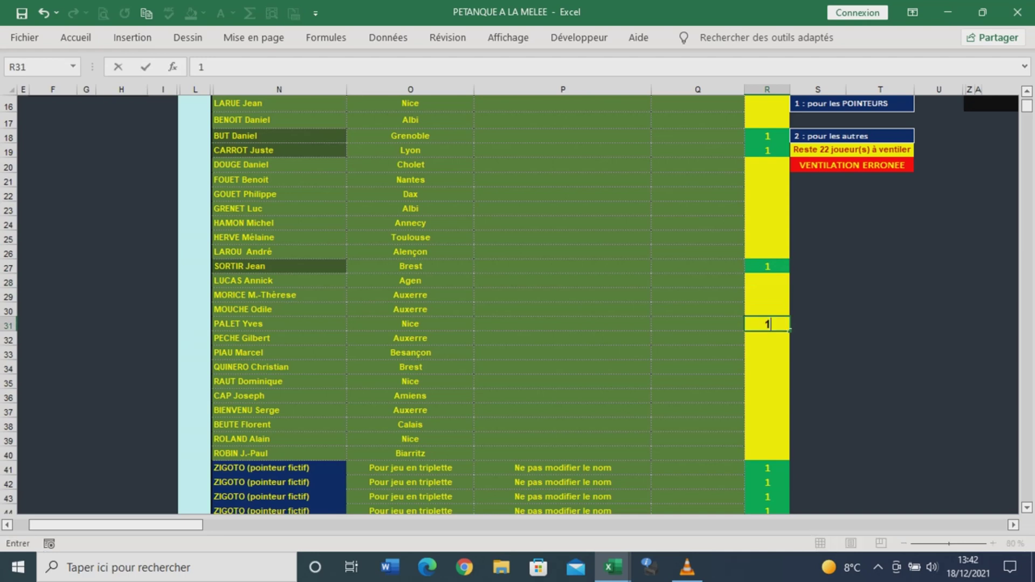
pyautogui.press('Return')
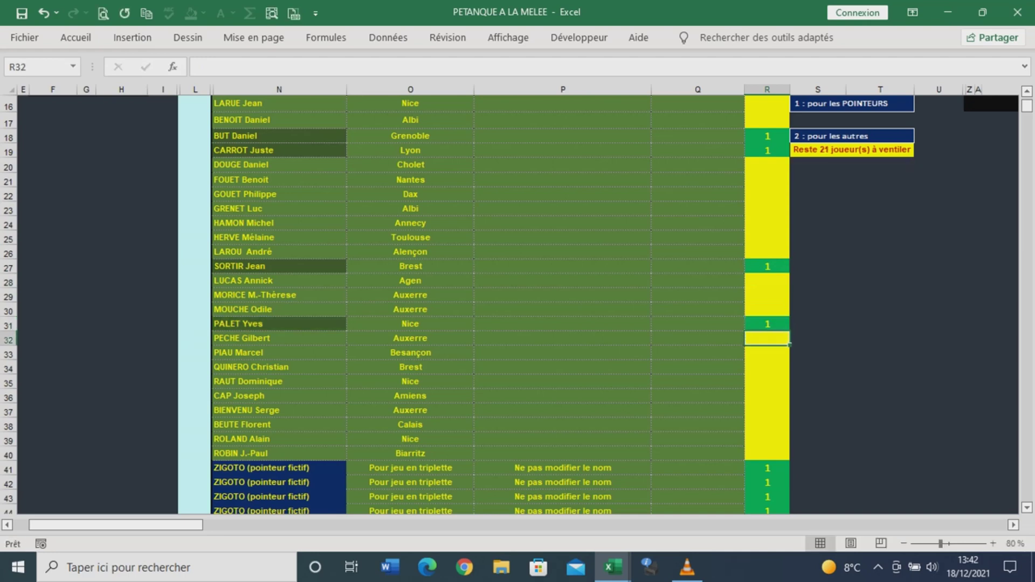
# Classify the remaining participants as non-pointers by entering 2 in R16, R17, R20 to R26, R28 to R30 and R32 to R40.
pyautogui.scroll(2, 518, 302)
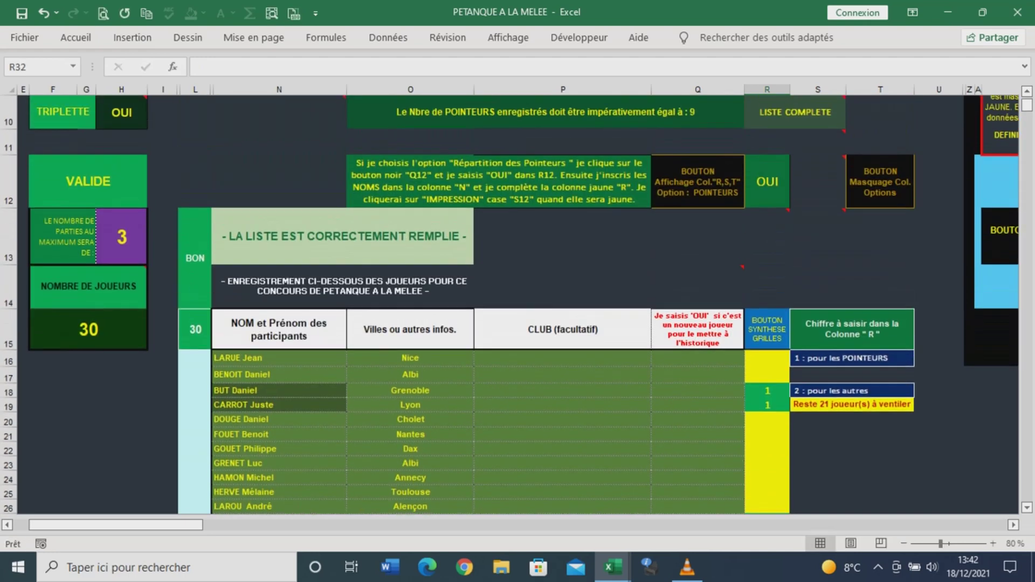
pyautogui.press('Up')
pyautogui.press('Up')
pyautogui.press('Up')
pyautogui.press('Up')
pyautogui.press('Up')
pyautogui.press('Up')
pyautogui.press('Up')
pyautogui.press('Up')
pyautogui.press('Up')
pyautogui.press('Up')
pyautogui.press('Up')
pyautogui.press('Up')
pyautogui.press('Up')
pyautogui.press('Up')
pyautogui.press('Up')
pyautogui.press('Up')
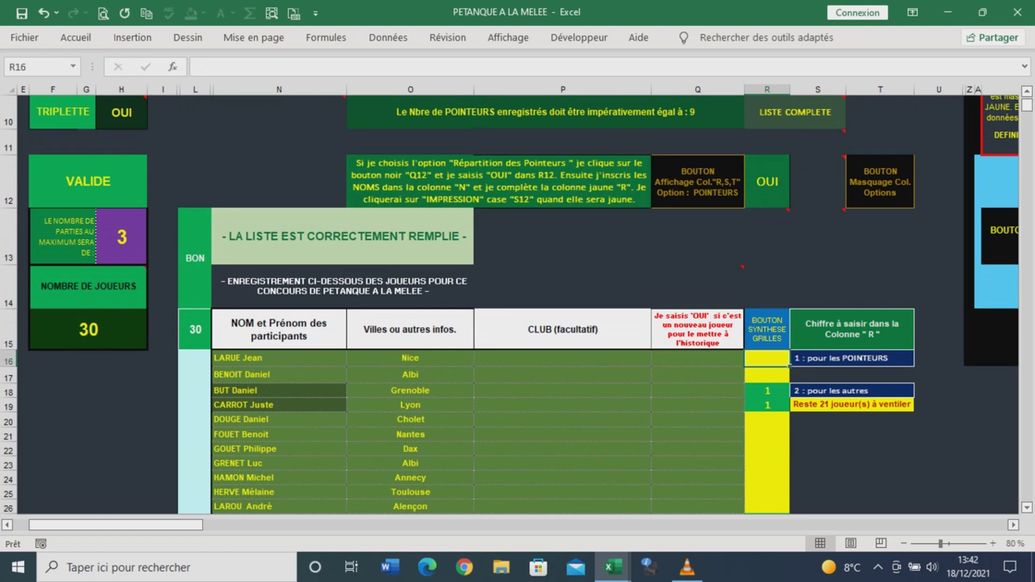
pyautogui.write('2')
pyautogui.press('Return')
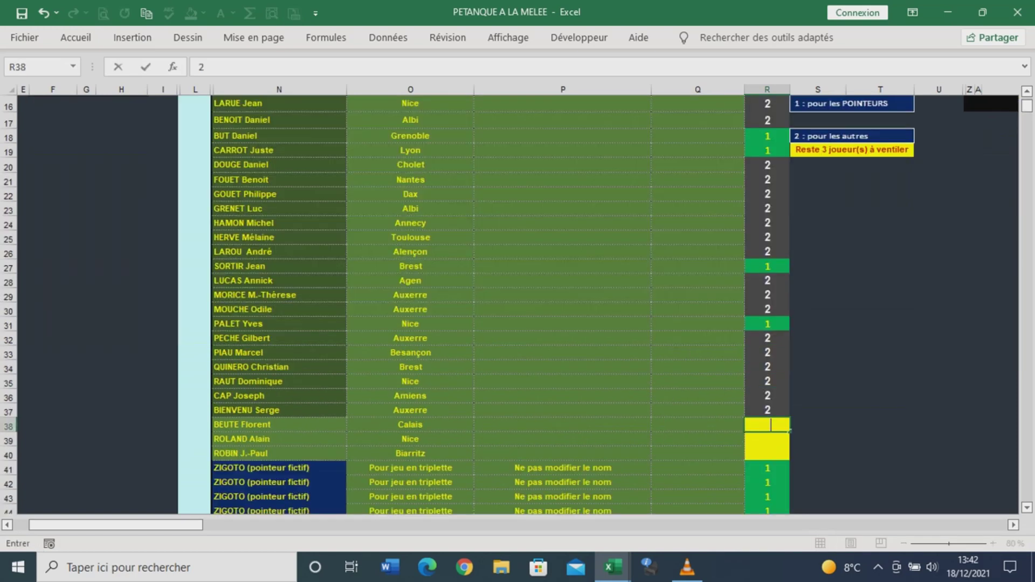
pyautogui.press('Return')
pyautogui.write('2')
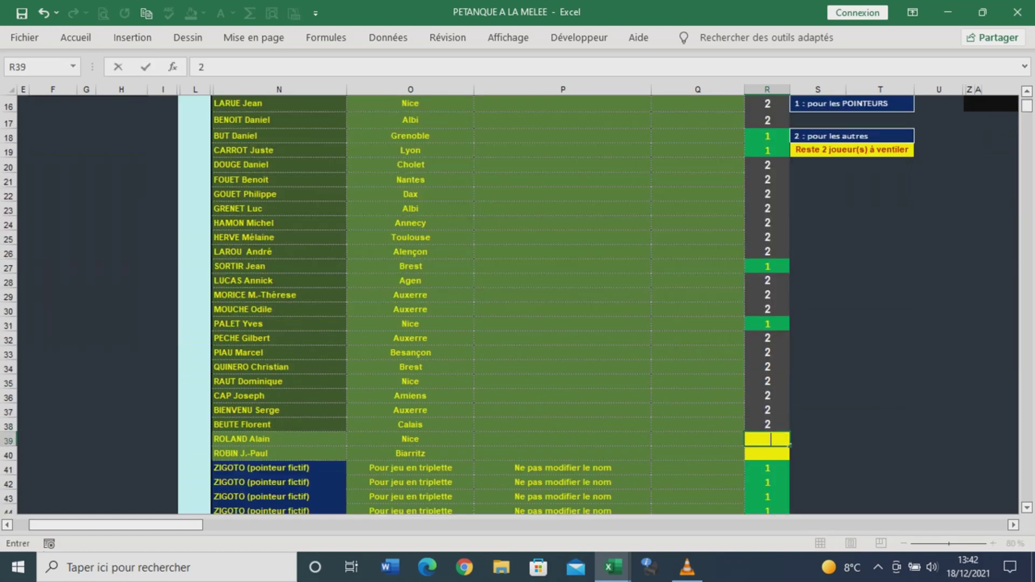
pyautogui.press('Return')
pyautogui.write('2')
pyautogui.press('Return')
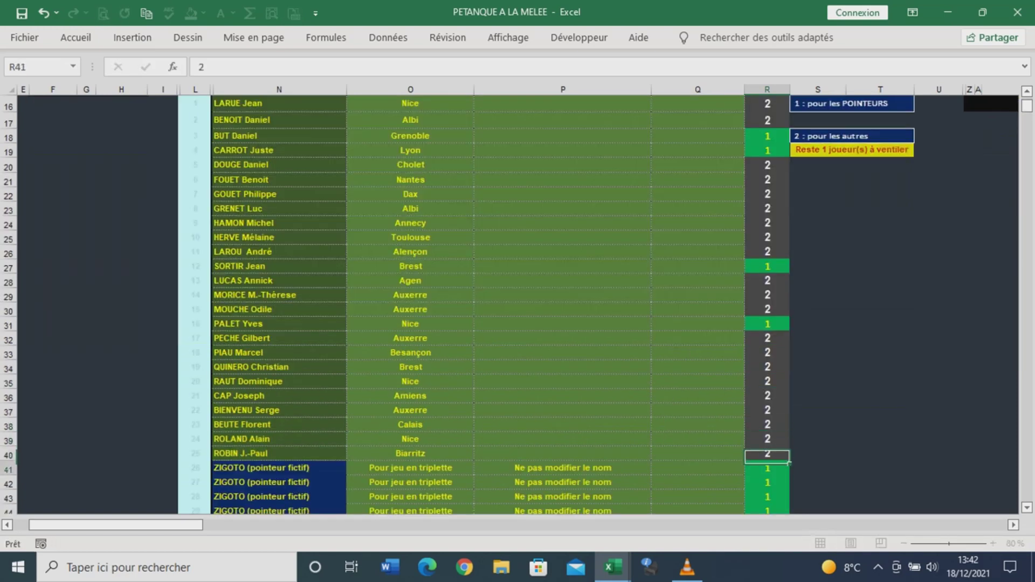
pyautogui.scroll(3, 518, 302)
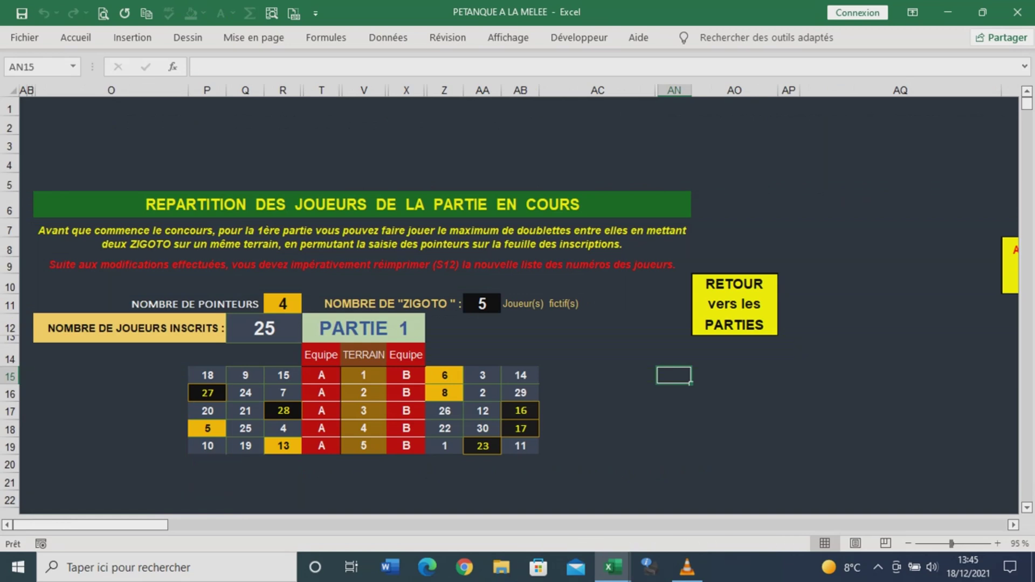
# Review the named team composition of PARTIE 1 on each terrain and return to the games sheet.
pyautogui.moveTo(92, 524); pyautogui.dragTo(494, 524)
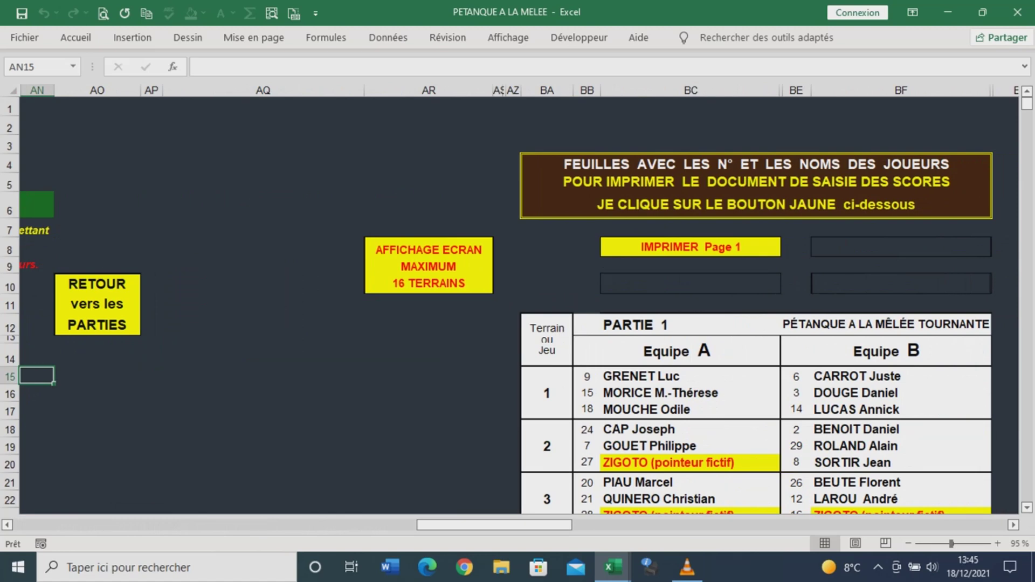
pyautogui.scroll(-2, 518, 305)
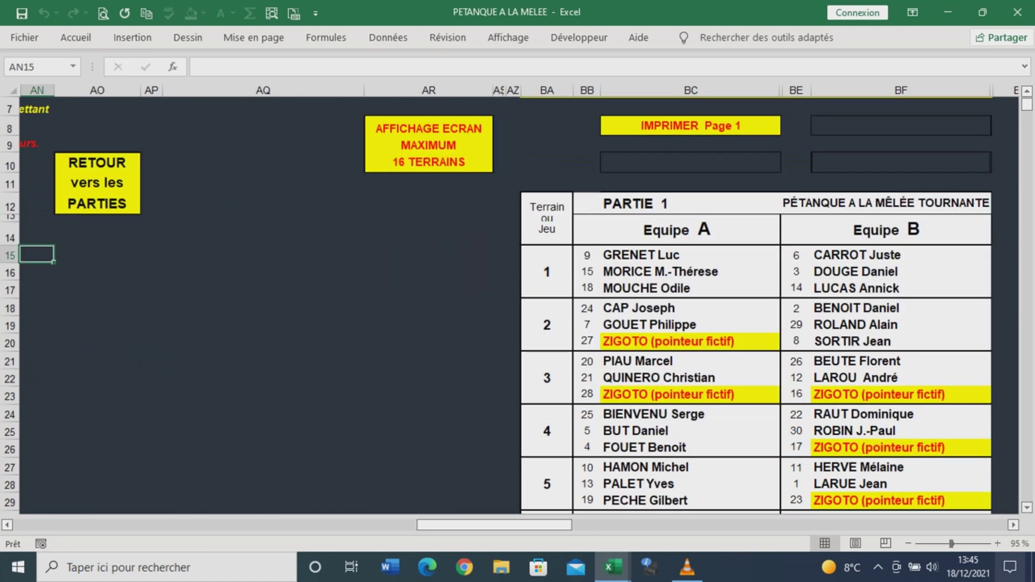
pyautogui.scroll(-1, 517, 304)
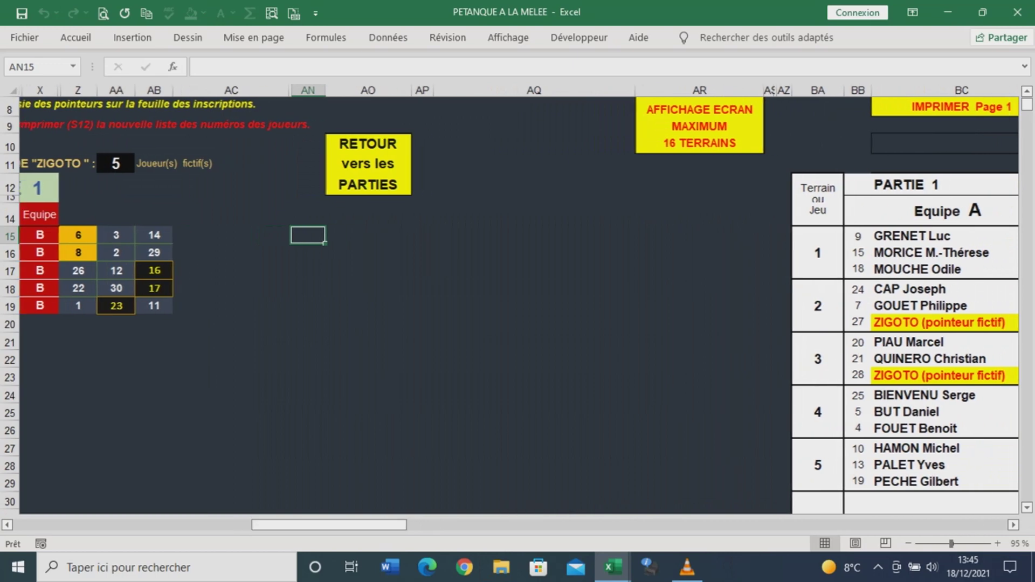
pyautogui.click(367, 164)
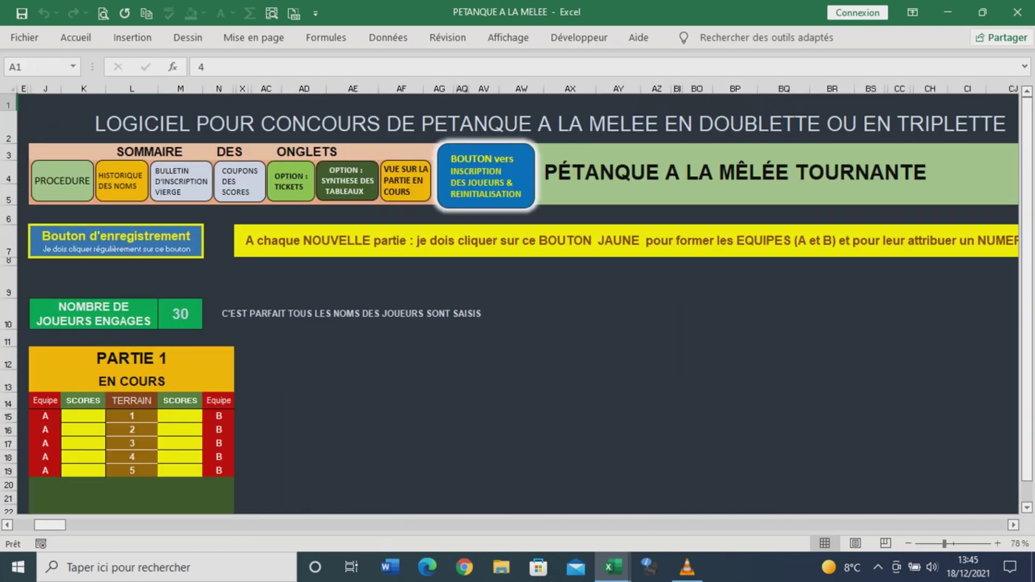
# On the registration sheet, replace the ZIGOTO entry in N32 (number 17) with the name of the pointer listed in N23.
pyautogui.hotkey('ctrl', 'pageup')
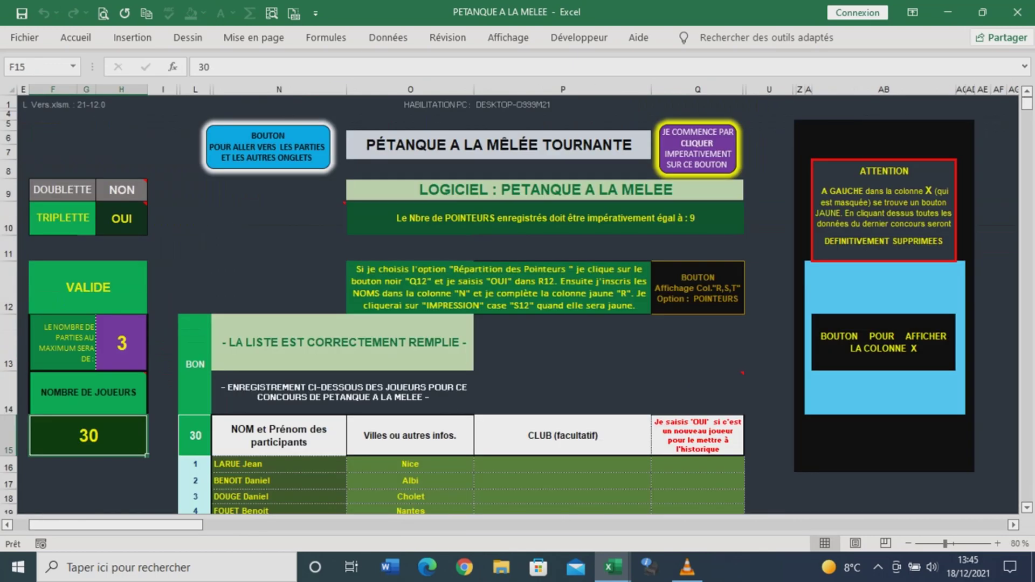
pyautogui.scroll(-2, 518, 302)
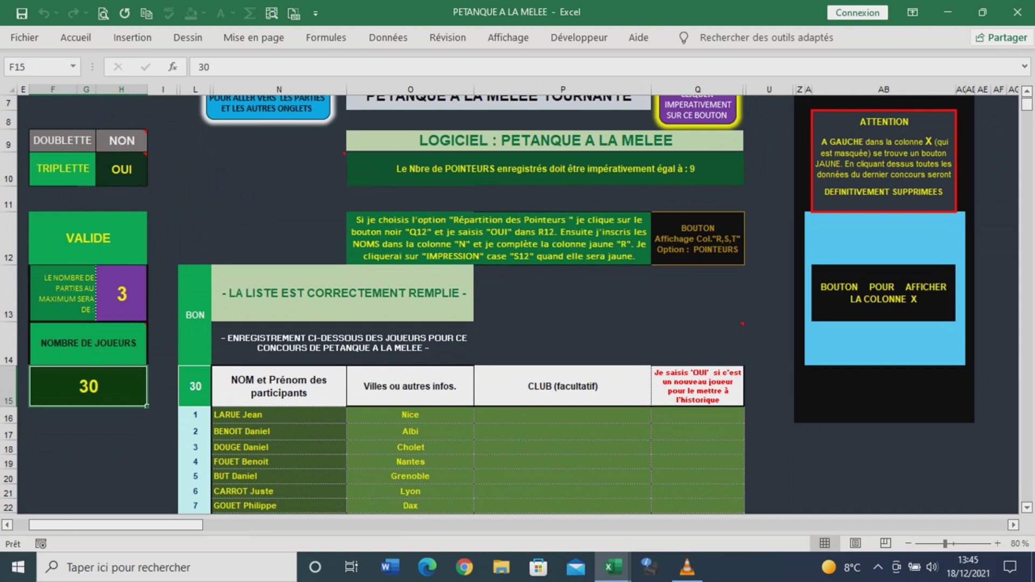
pyautogui.scroll(-3, 518, 302)
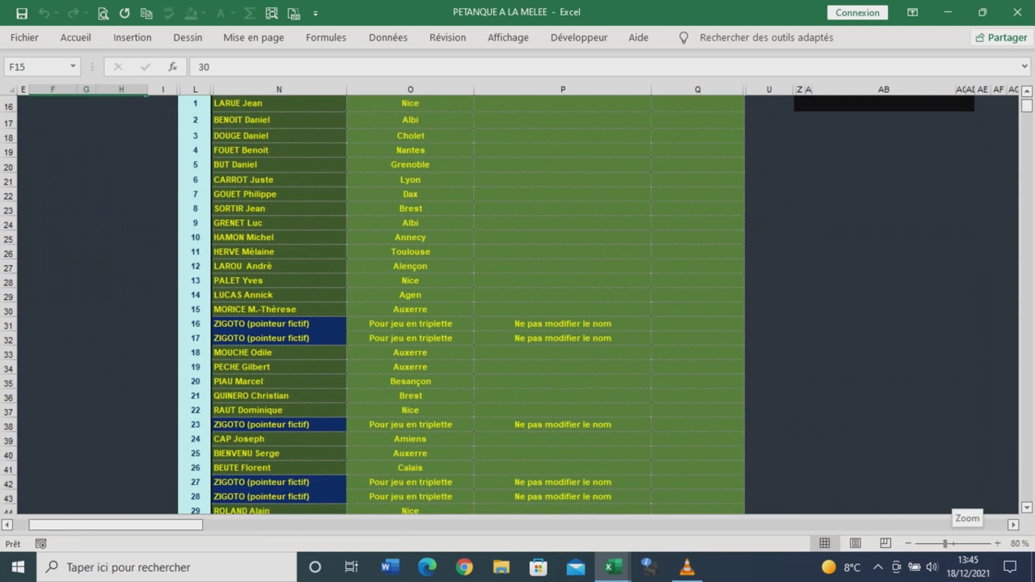
pyautogui.moveTo(945, 543); pyautogui.dragTo(952, 543)
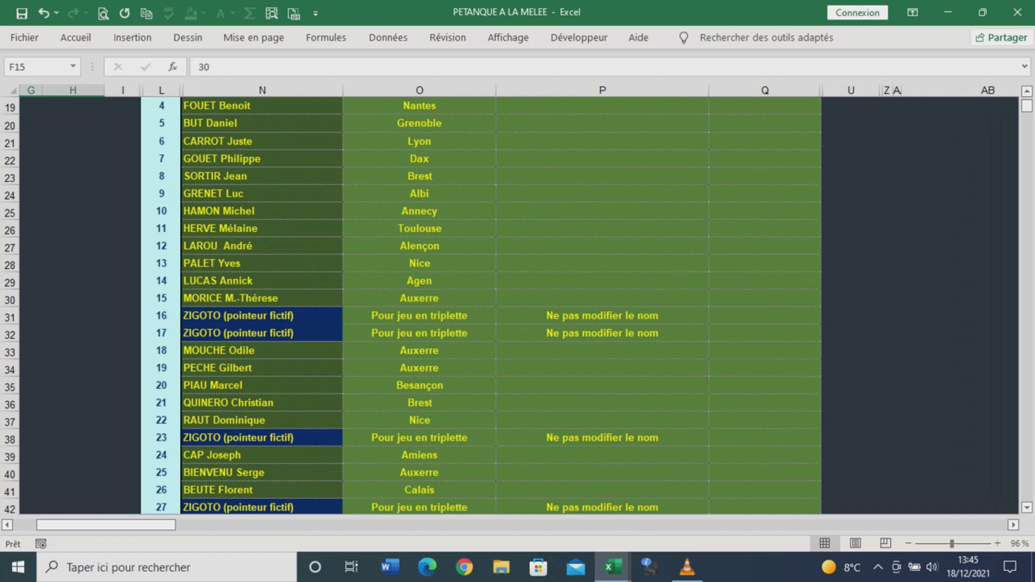
pyautogui.click(262, 333)
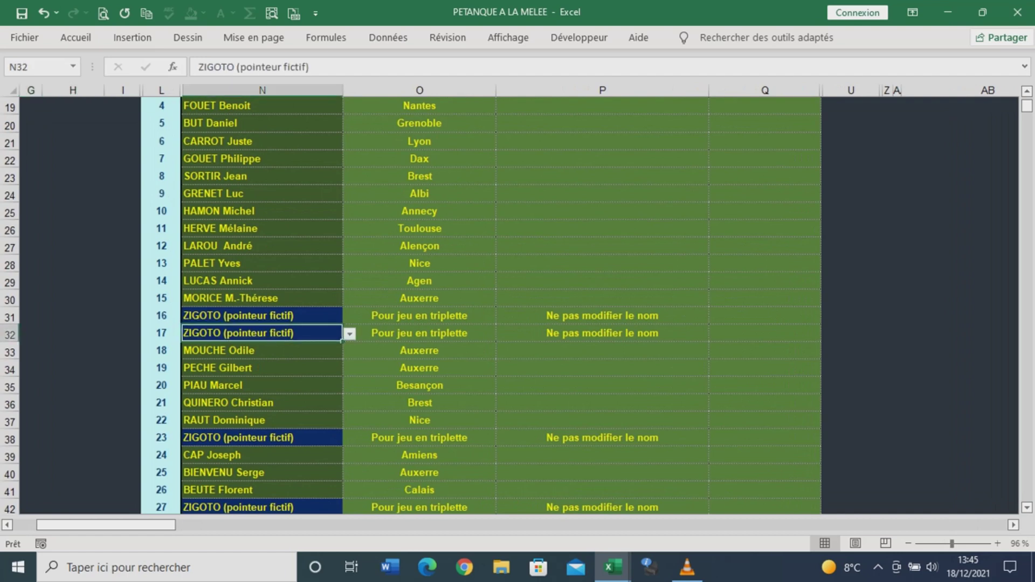
pyautogui.write('SOR')
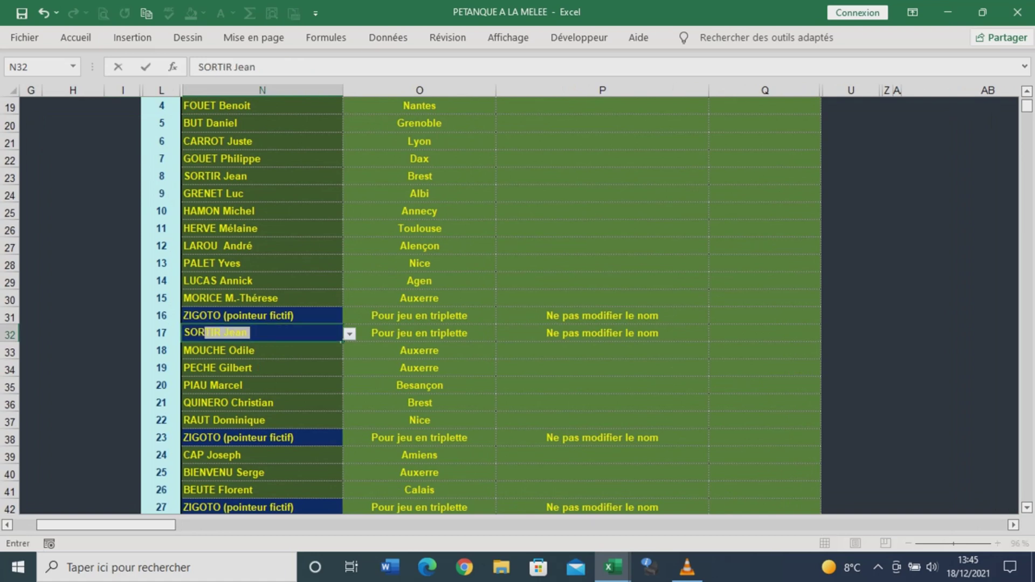
pyautogui.press('Return')
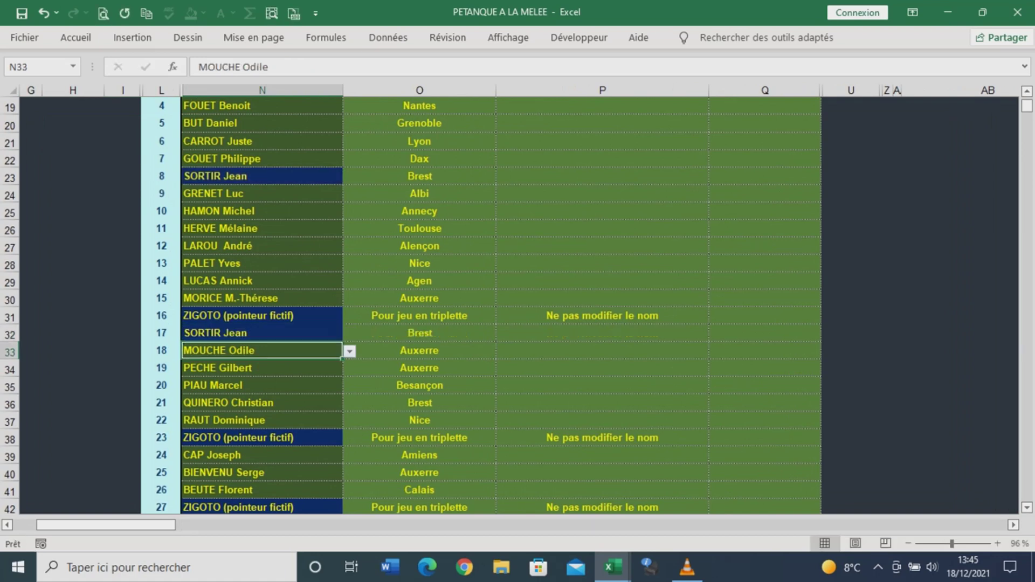
# Enter "ZIGOTO (pointeur fictif)" in N23 to complete the pointer swap, and display the option columns R, S and T.
pyautogui.click(262, 176)
pyautogui.write('ZI')
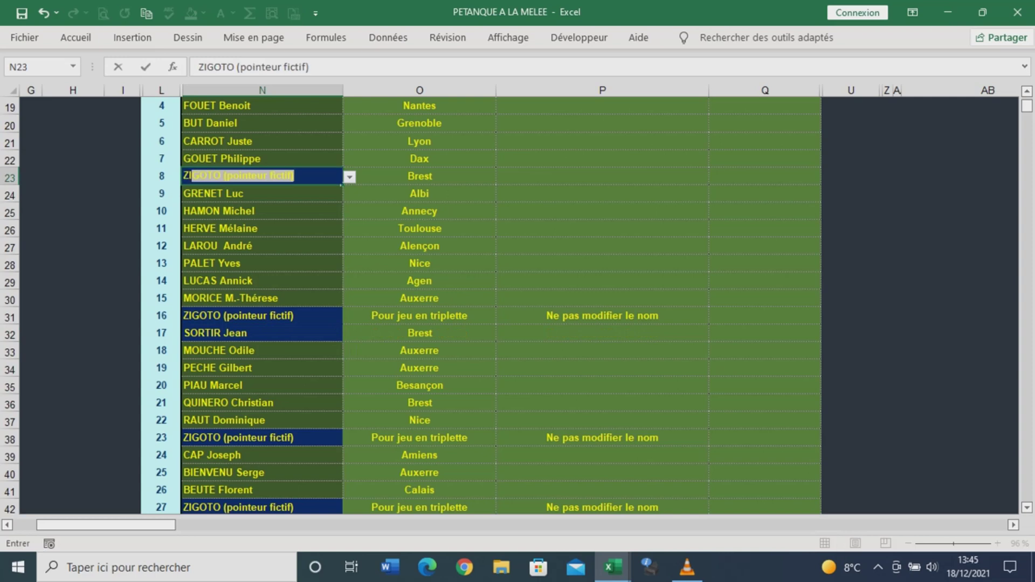
pyautogui.press('Return')
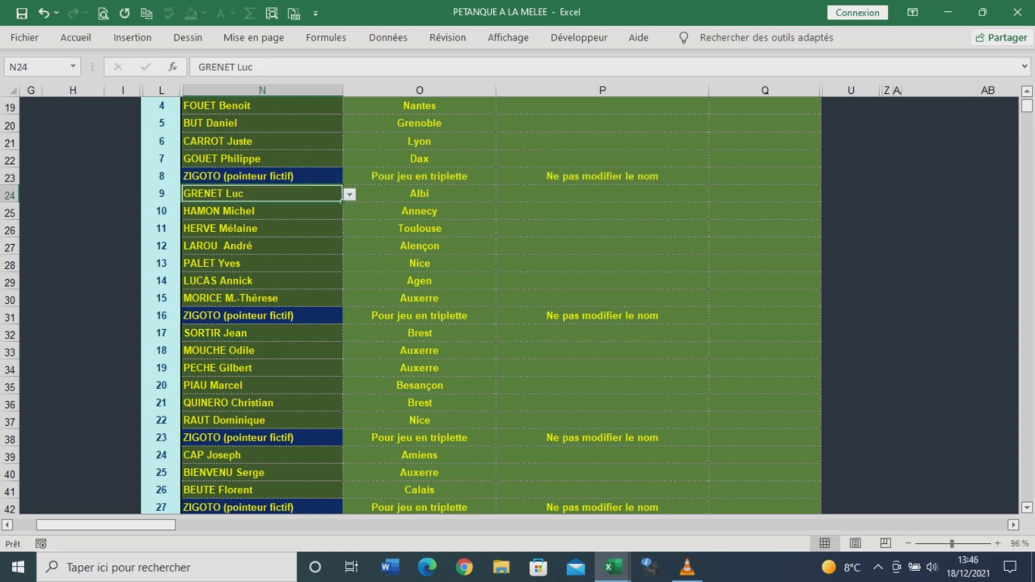
pyautogui.moveTo(952, 544); pyautogui.dragTo(947, 543)
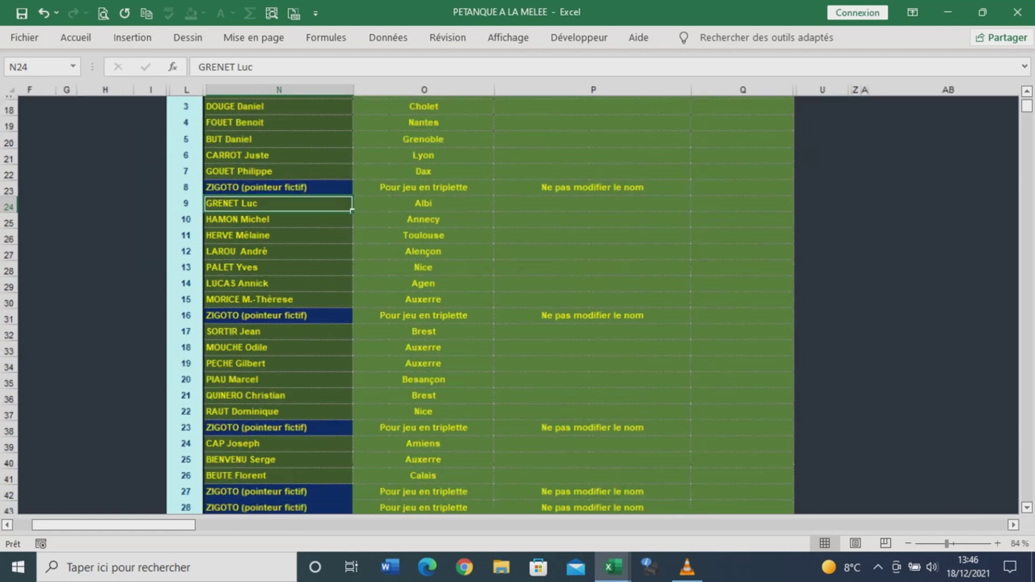
pyautogui.scroll(4, 518, 305)
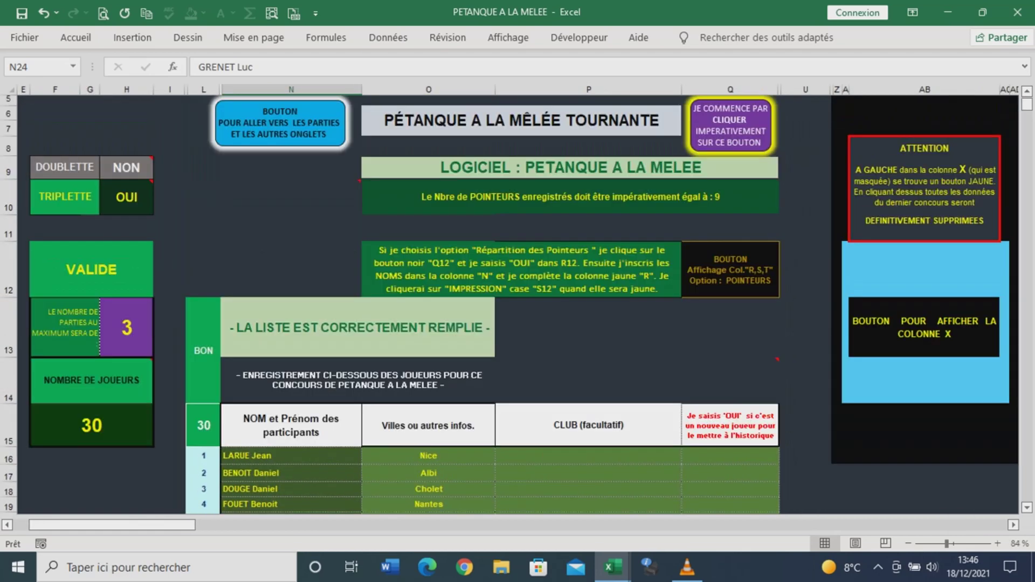
pyautogui.click(730, 270)
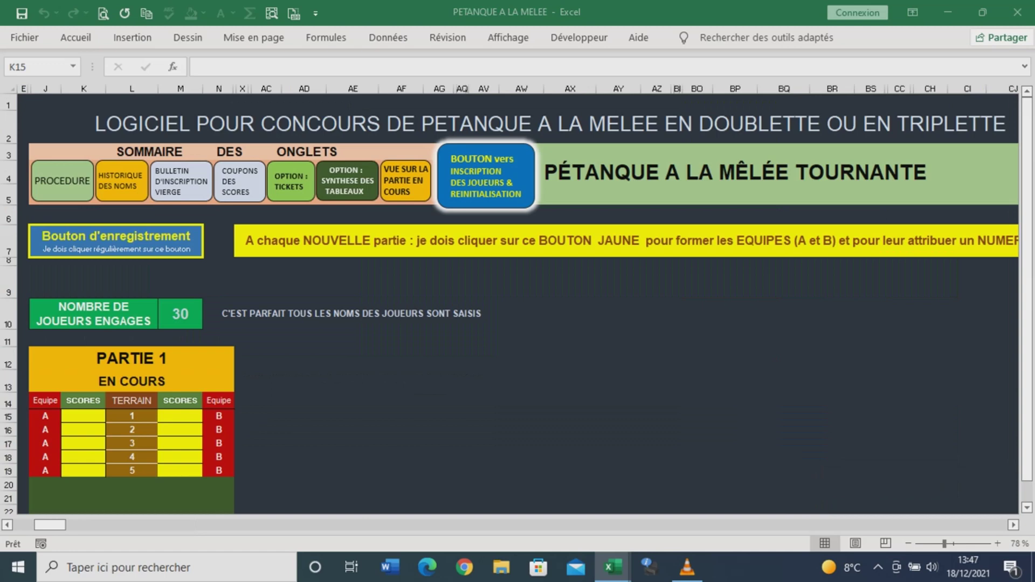
# Check the numbers assigned to the swapped pointers in the alphabetical number attribution list, and return to the games sheet.
pyautogui.hotkey('ctrl', 'pagedown')
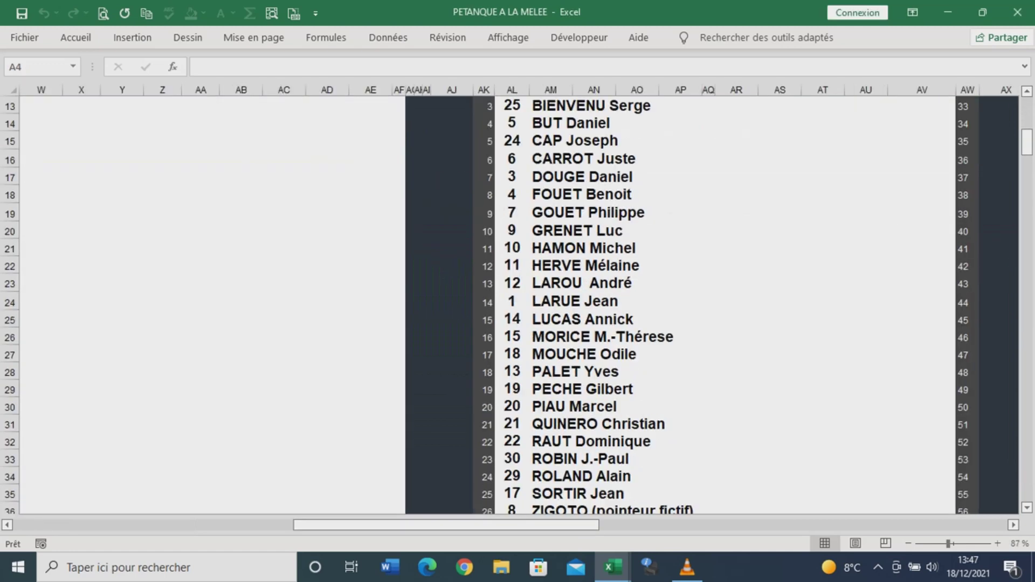
pyautogui.scroll(-2, 518, 302)
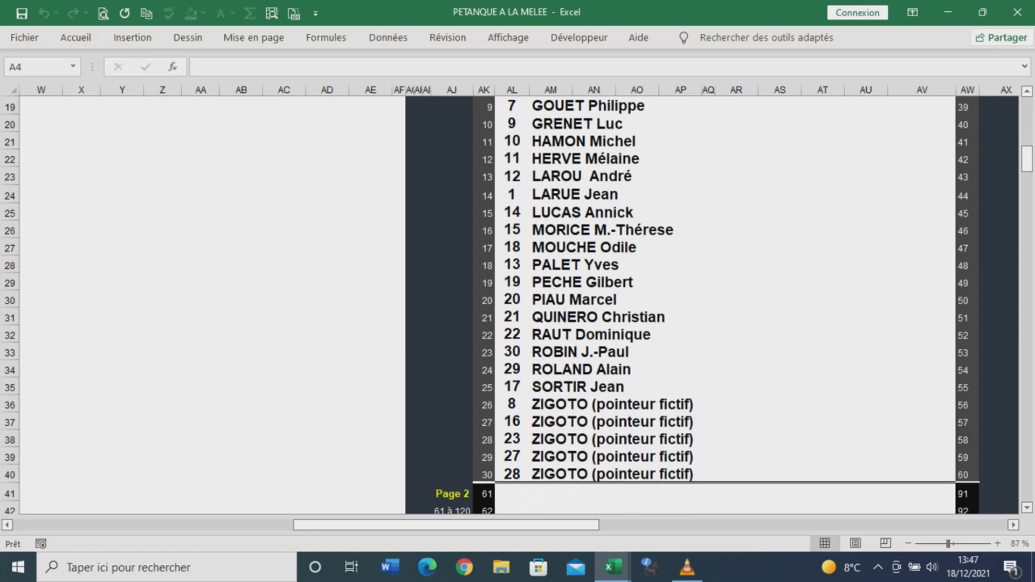
pyautogui.scroll(5, 517, 302)
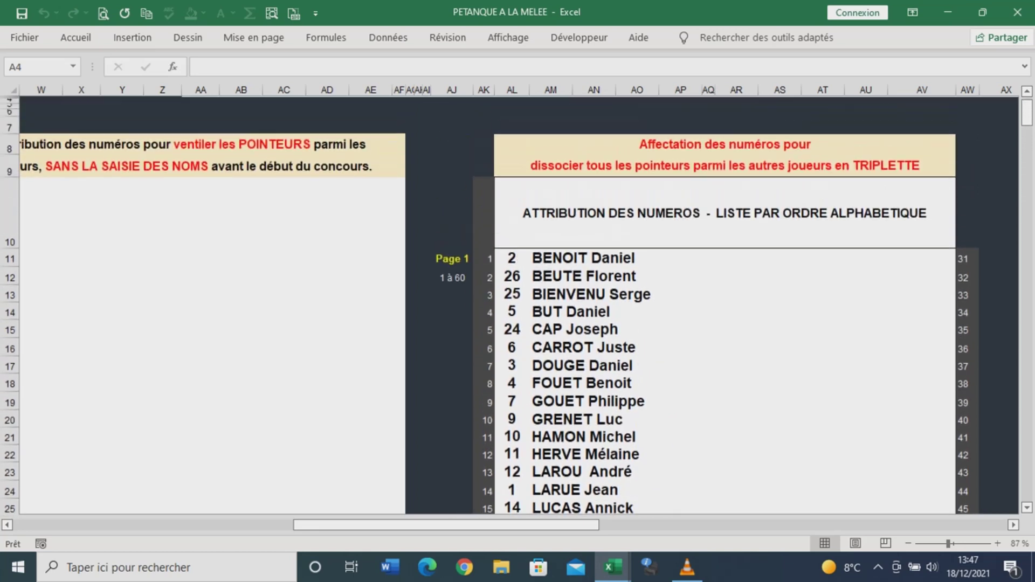
pyautogui.moveTo(447, 525); pyautogui.dragTo(216, 525)
pyautogui.hotkey('ctrl', 'pageup')
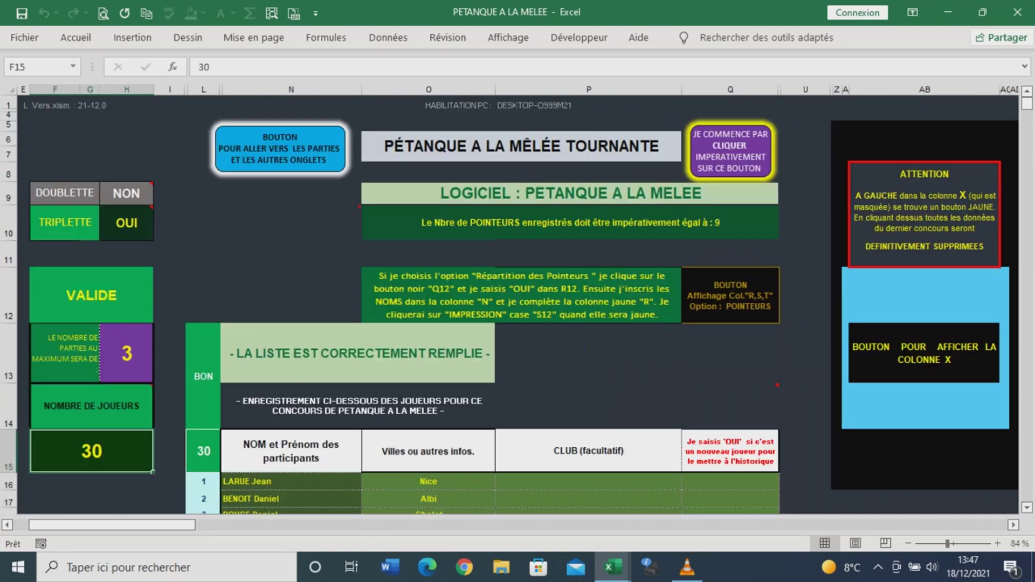
pyautogui.hotkey('ctrl', 'pageup')
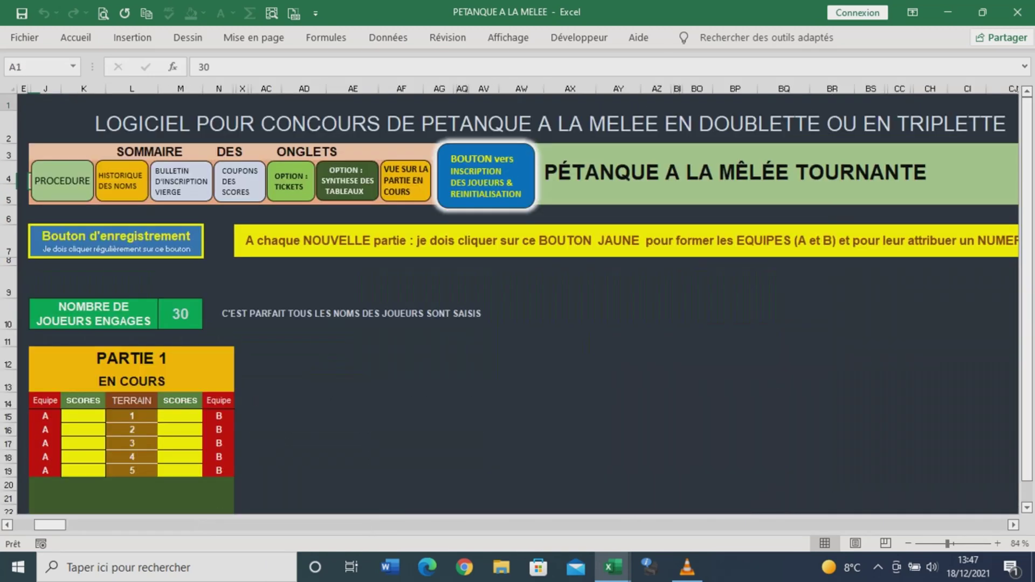
# Preview the printable score entry sheet for PARTIE 1, and show its teams in the maximum 16-terrain screen display.
pyautogui.hotkey('ctrl', 'pagedown')
pyautogui.moveTo(91, 525); pyautogui.dragTo(440, 524)
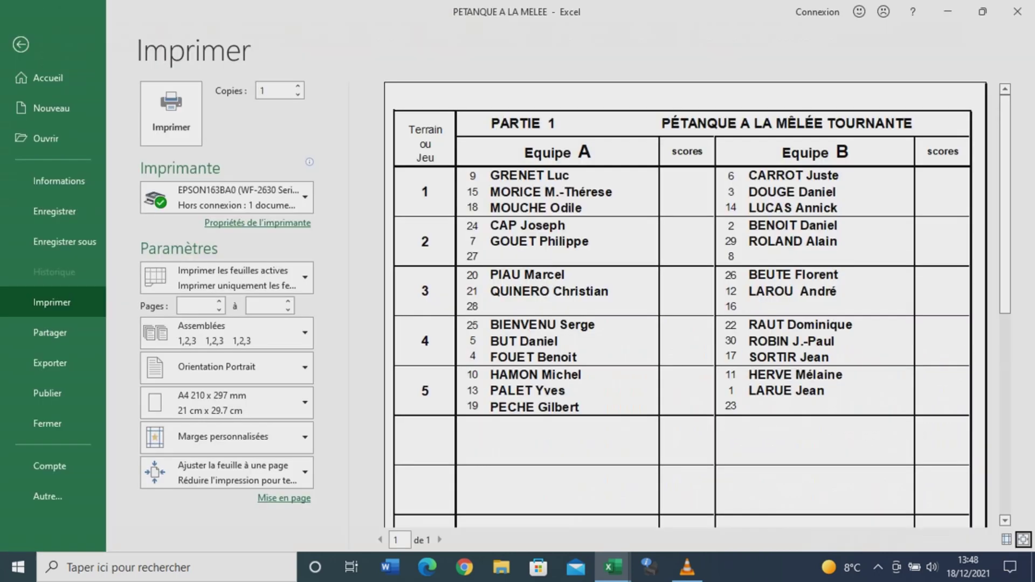
pyautogui.press('Escape')
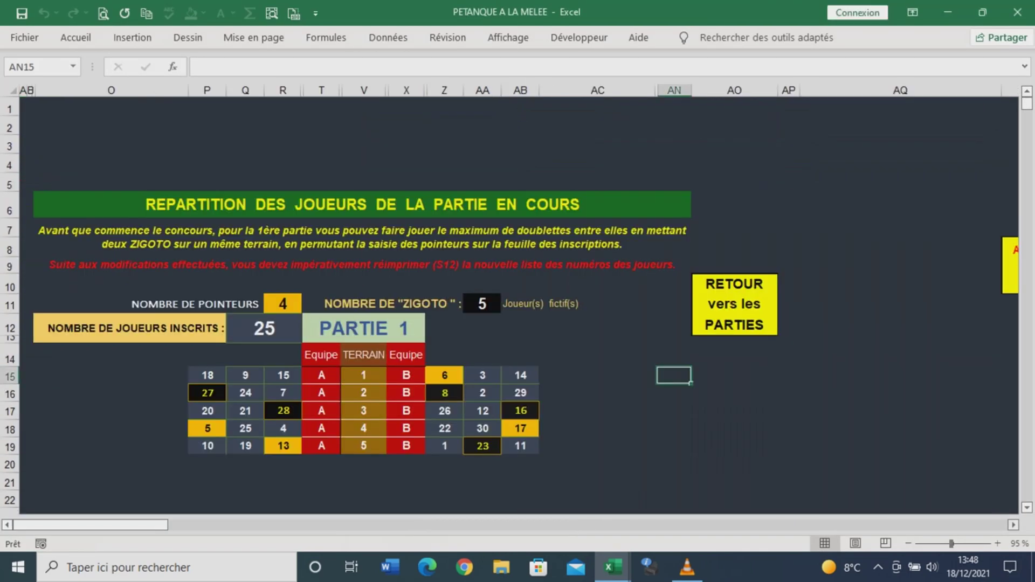
pyautogui.moveTo(91, 524); pyautogui.dragTo(266, 524)
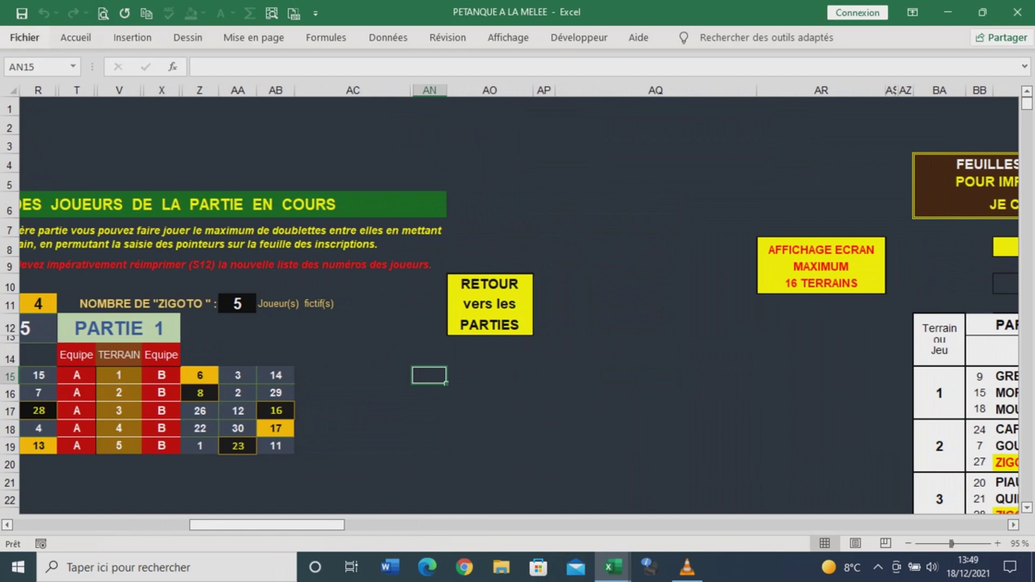
pyautogui.click(820, 265)
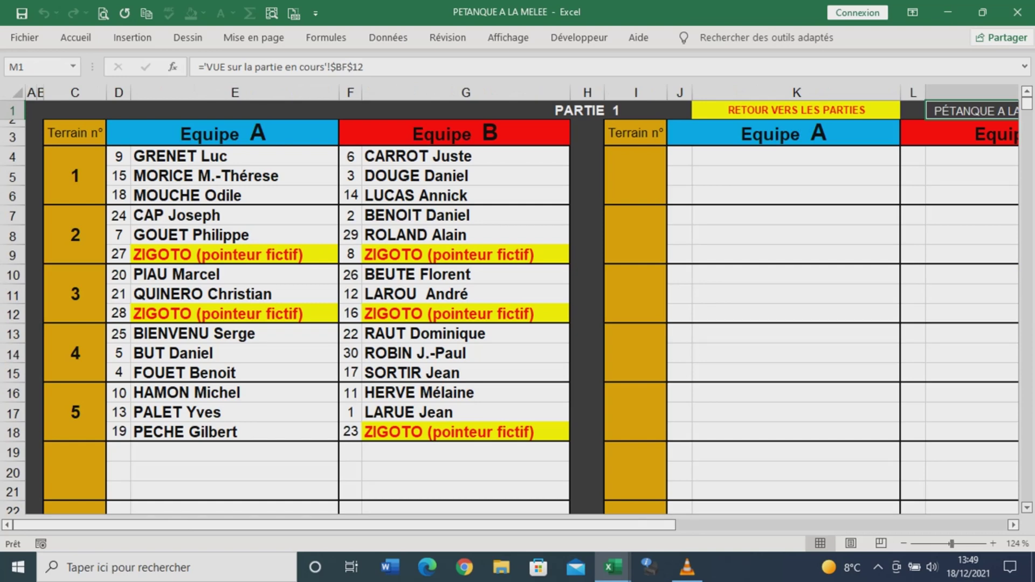
# Review the teams in the 16-terrain display, and enter team A's PARTIE 1 scores for terrains 1 to 5: 13, 8, 6, 13, 13.
pyautogui.scroll(-2, 509, 307)
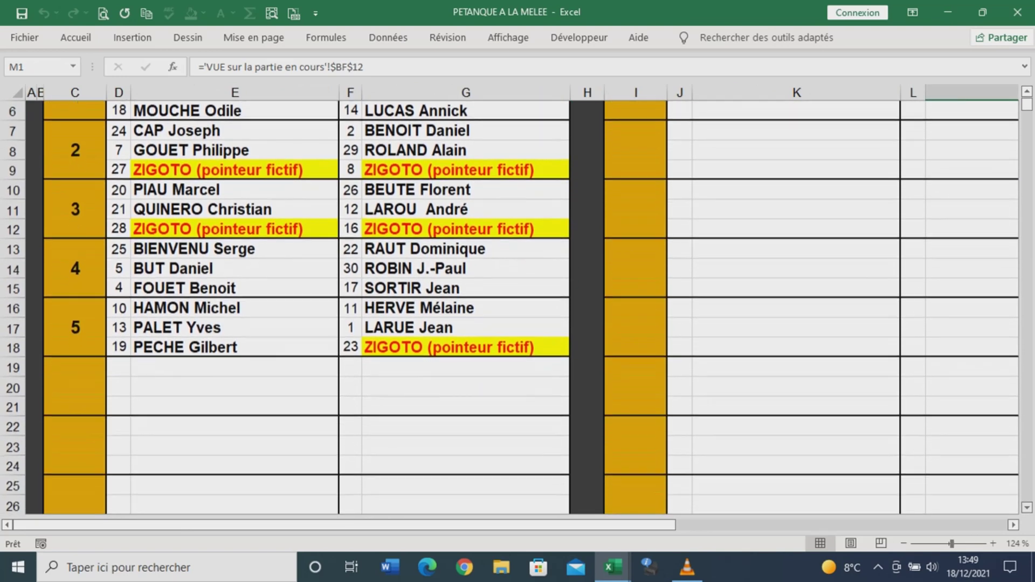
pyautogui.scroll(2, 510, 306)
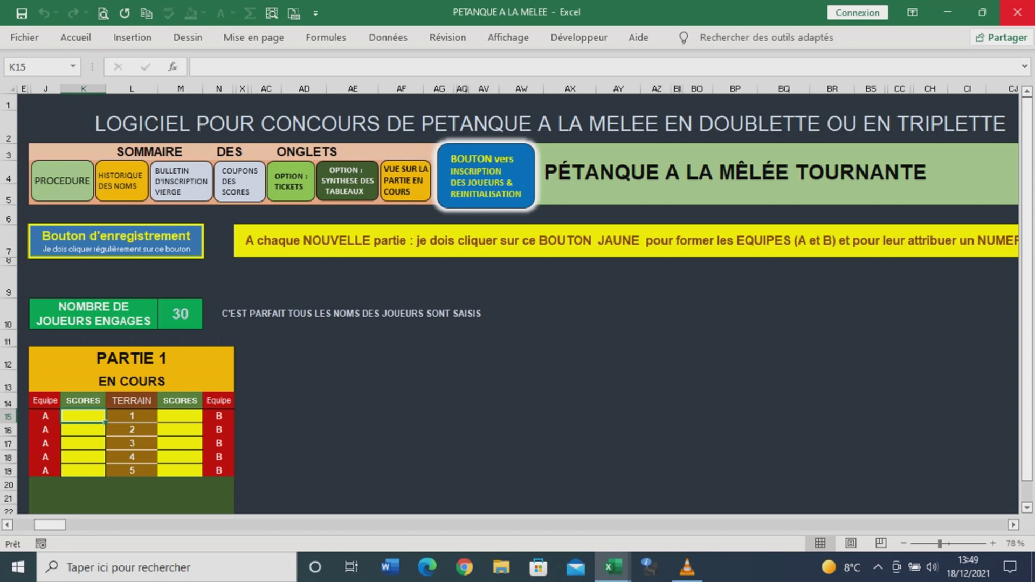
pyautogui.write('13')
pyautogui.press('Return')
pyautogui.write('8')
pyautogui.press('Return')
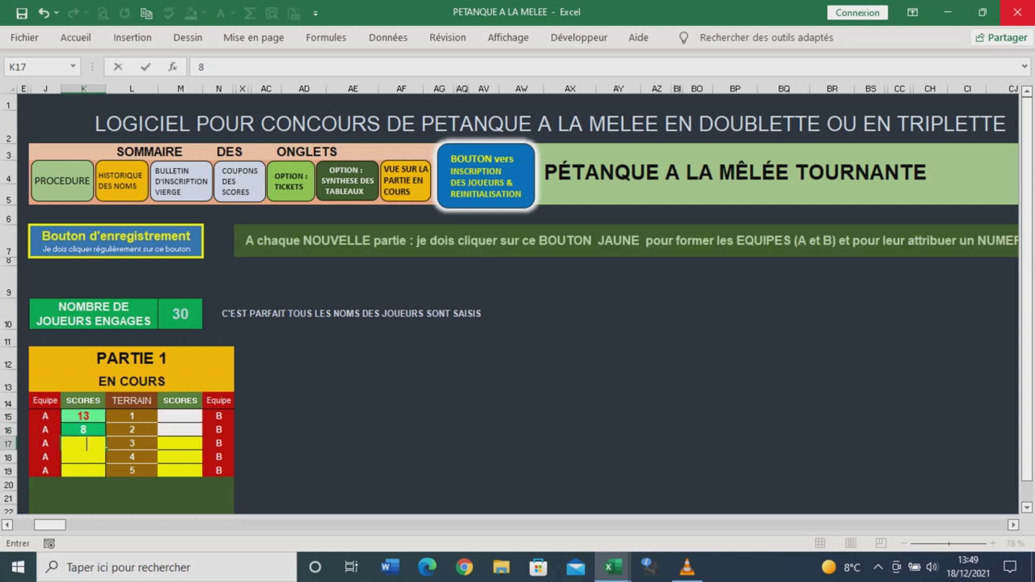
pyautogui.write('6')
pyautogui.press('Return')
pyautogui.write('13')
pyautogui.press('Return')
pyautogui.write('13')
# Enter team B's PARTIE 1 scores for terrains 1 to 5: 4, 13, 13, 7 and 3.
pyautogui.click(180, 416)
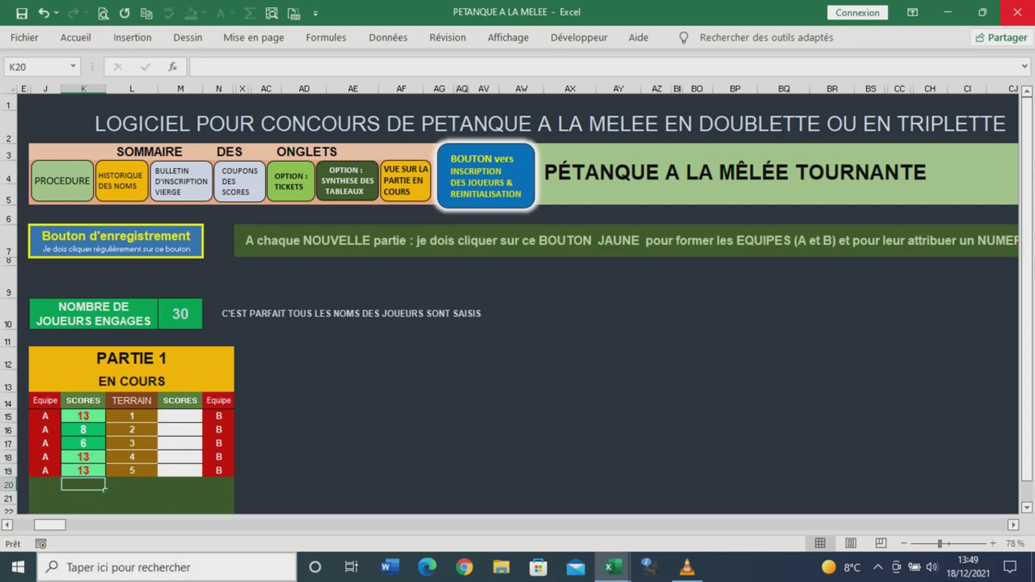
pyautogui.write('4')
pyautogui.press('Return')
pyautogui.write('13')
pyautogui.press('Return')
pyautogui.write('13')
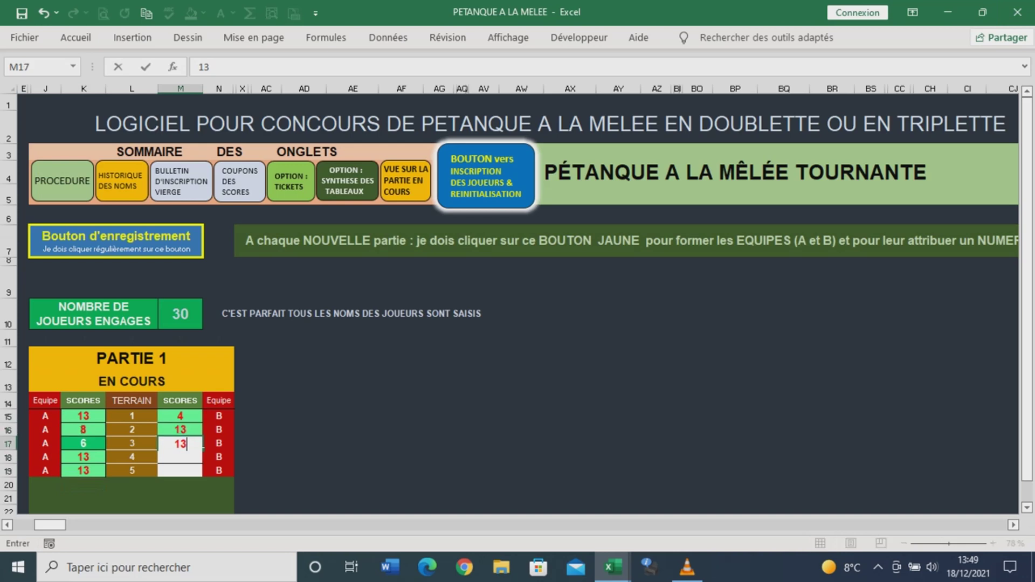
pyautogui.press('Return')
pyautogui.write('7')
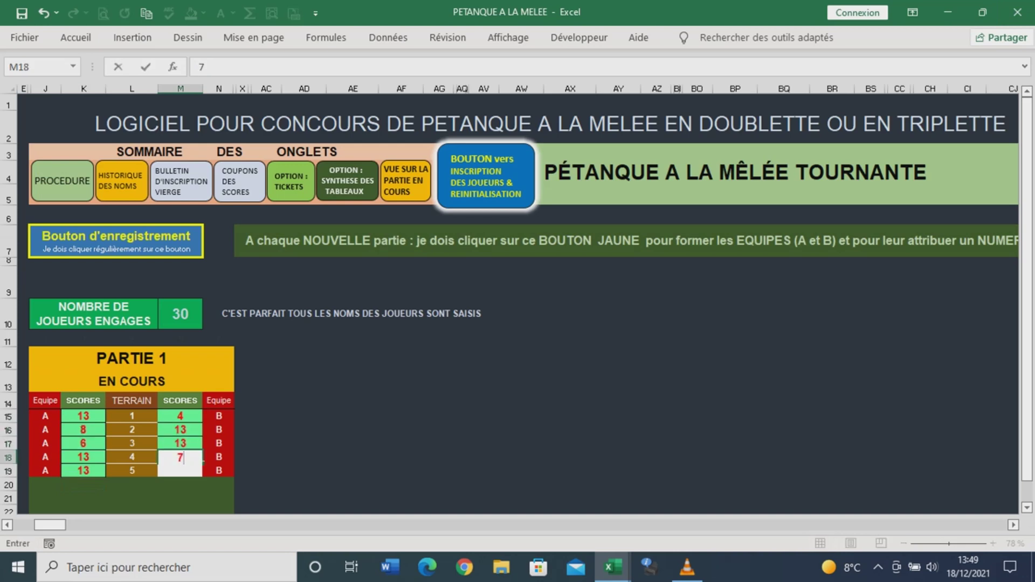
pyautogui.press('Return')
pyautogui.write('3')
pyautogui.press('Return')
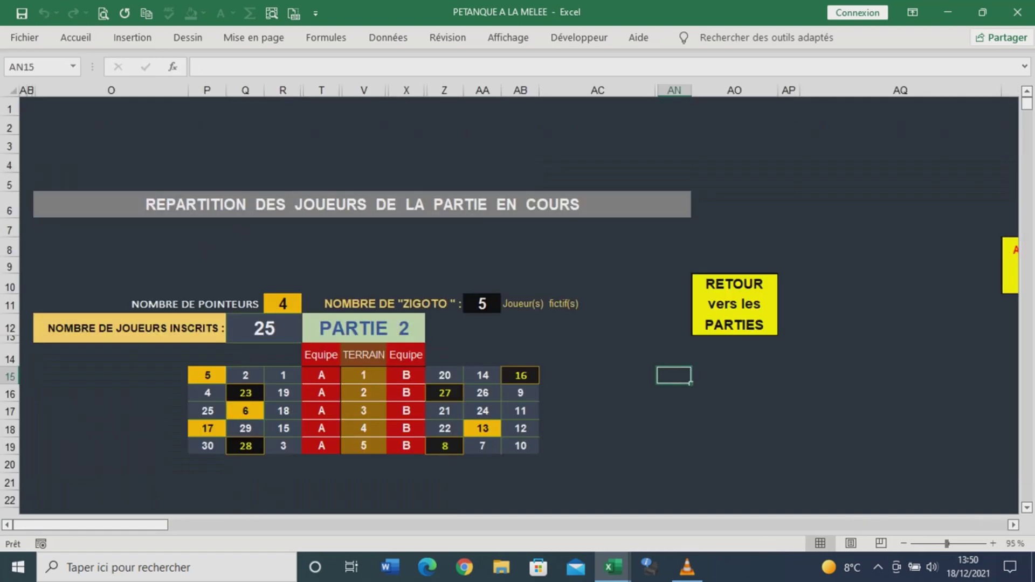
# Review the team line-ups on the PARTIE 2 score entry sheet to see where the ZIGOTO players are placed.
pyautogui.moveTo(129, 525); pyautogui.dragTo(494, 525)
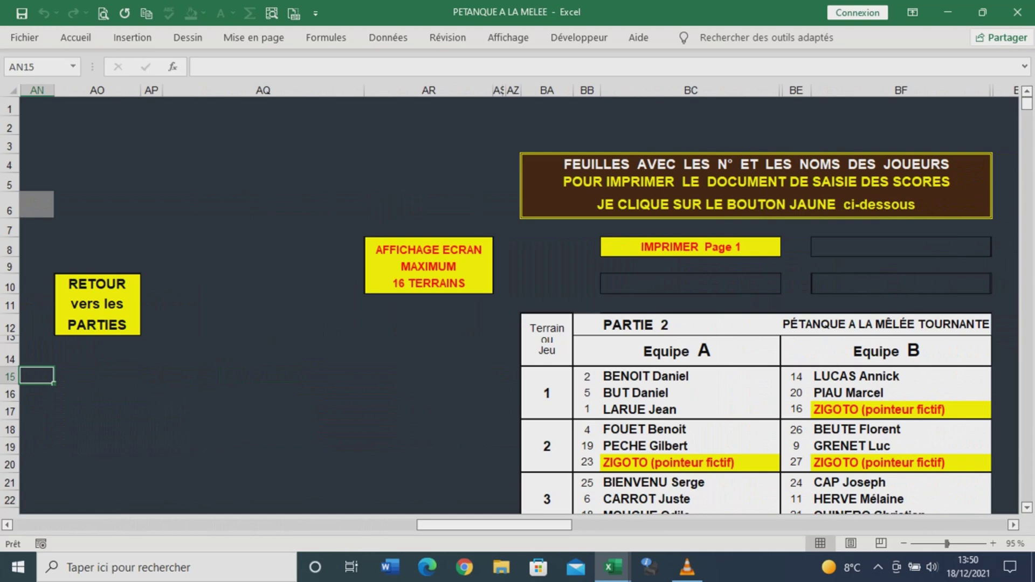
pyautogui.scroll(-3, 517, 304)
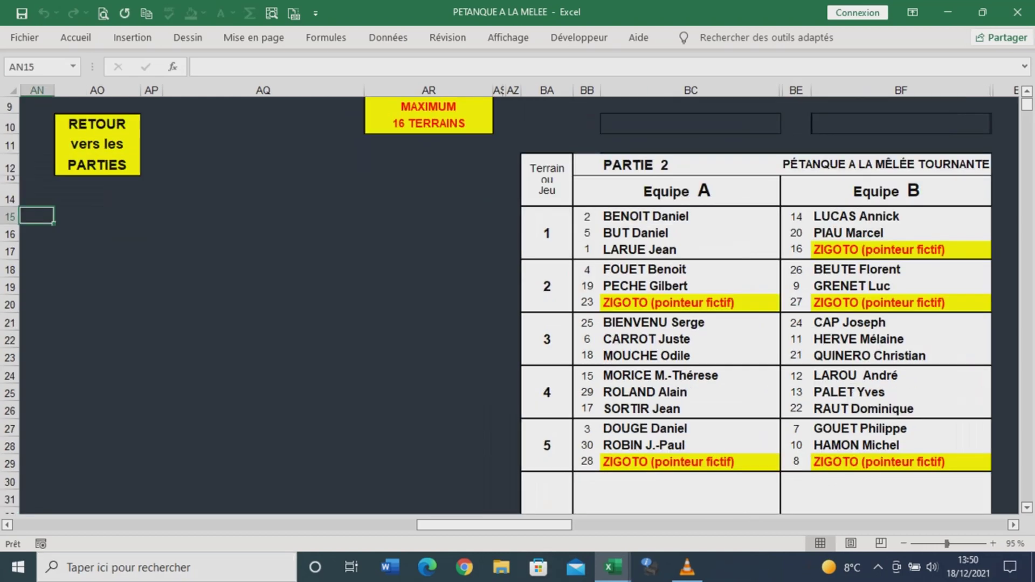
pyautogui.moveTo(495, 525); pyautogui.dragTo(235, 525)
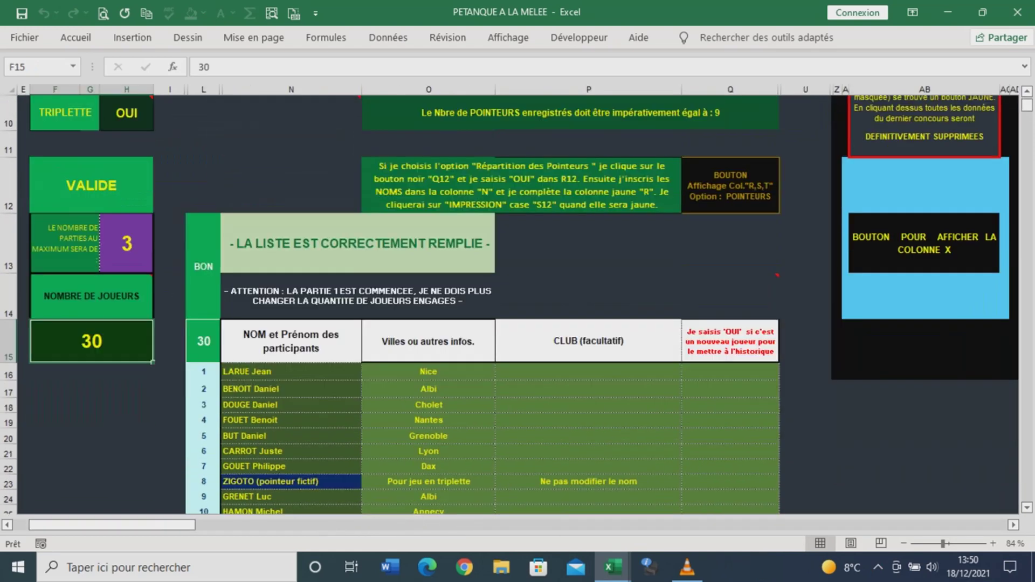
# On the registration sheet, replace the ZIGOTO entry in N31 (number 16) with the first latecomer's name from the suggested names.
pyautogui.scroll(-2, 485, 302)
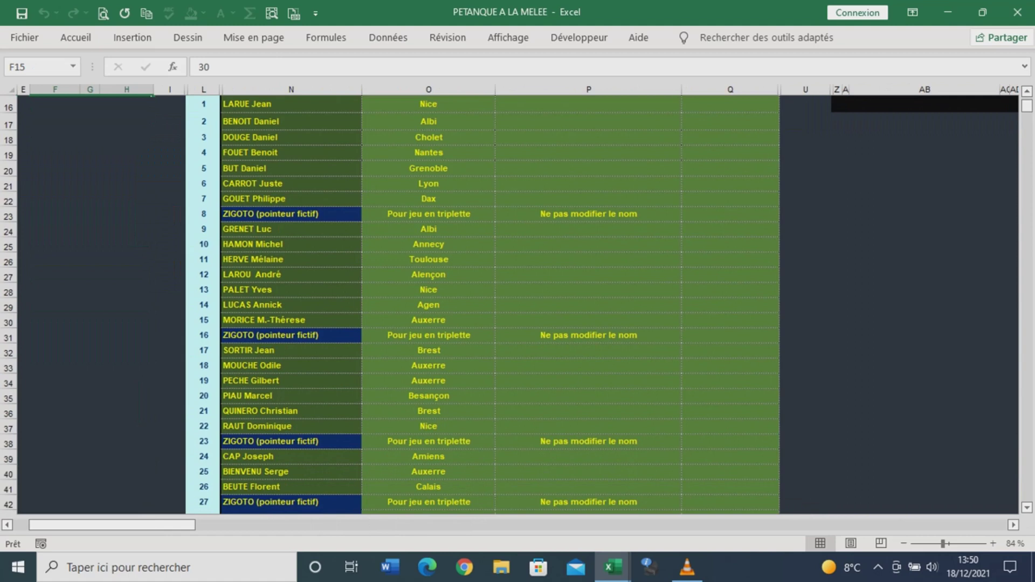
pyautogui.click(359, 340)
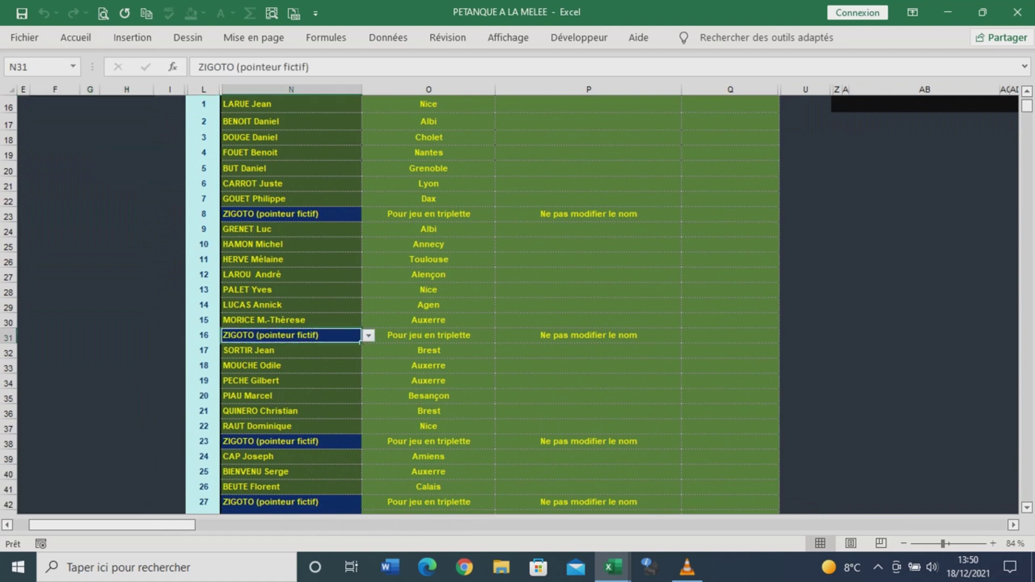
pyautogui.write('RETARD P')
pyautogui.click(369, 335)
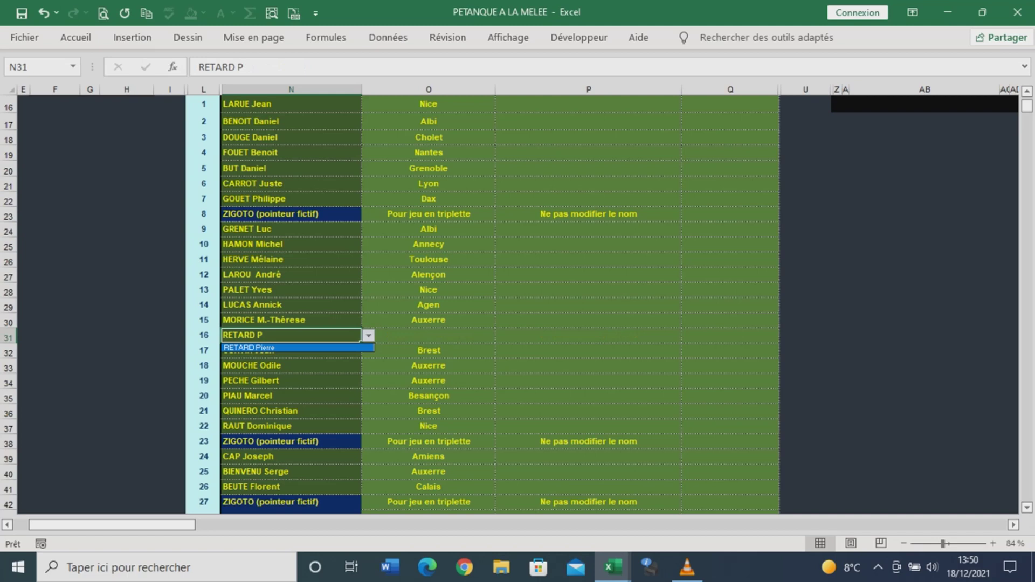
pyautogui.click(359, 348)
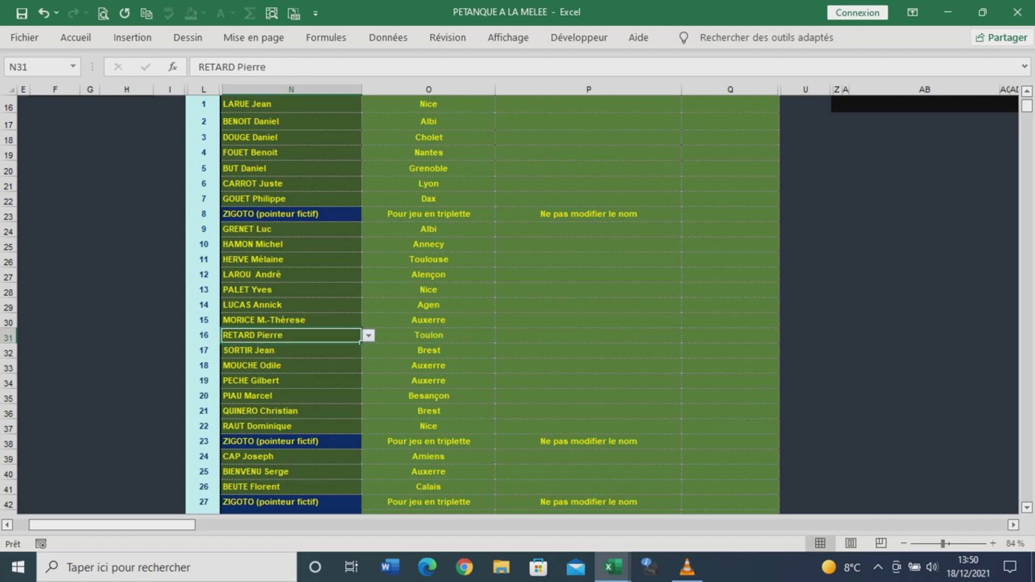
# Replace the ZIGOTO entry in N42 (number 27) with the second latecomer's name, and display the option columns R, S and T.
pyautogui.scroll(-1, 318, 304)
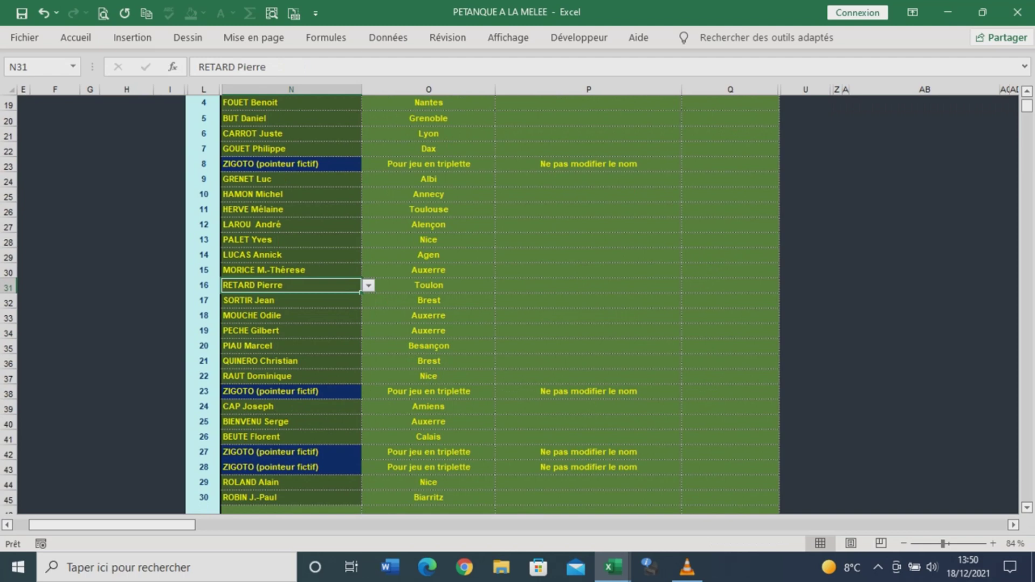
pyautogui.click(290, 451)
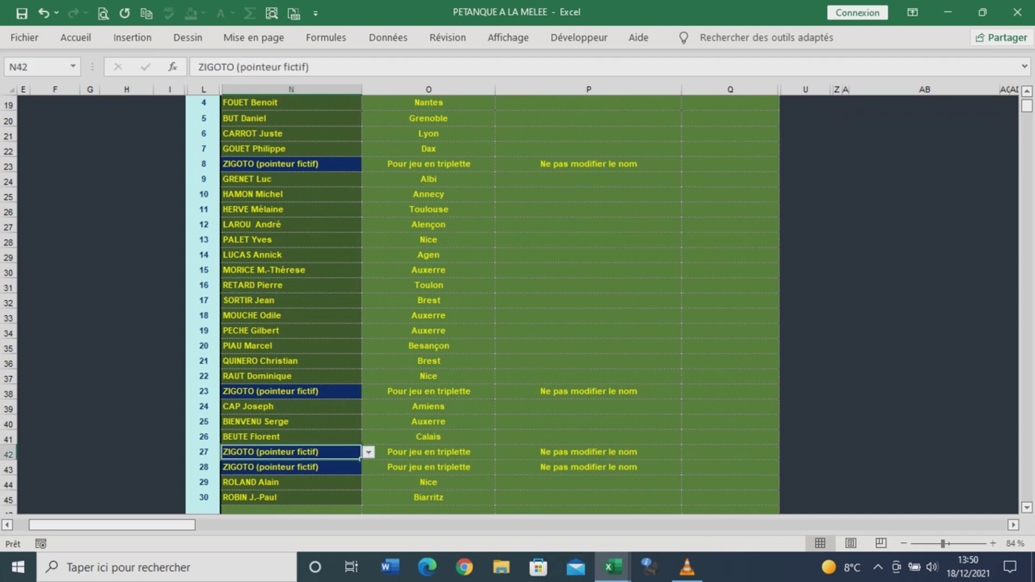
pyautogui.write('RETARD Ju')
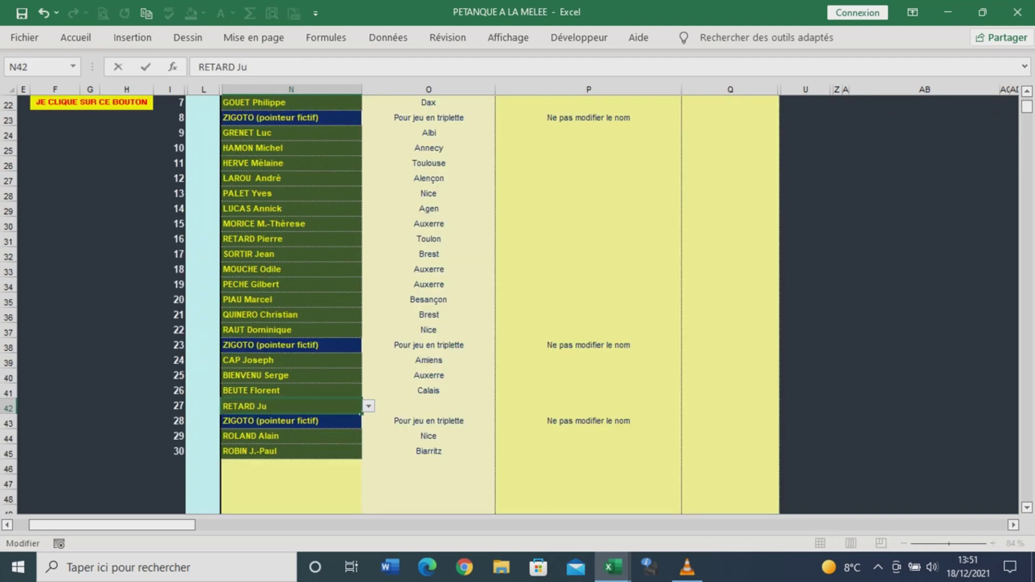
pyautogui.write('les')
pyautogui.press('Return')
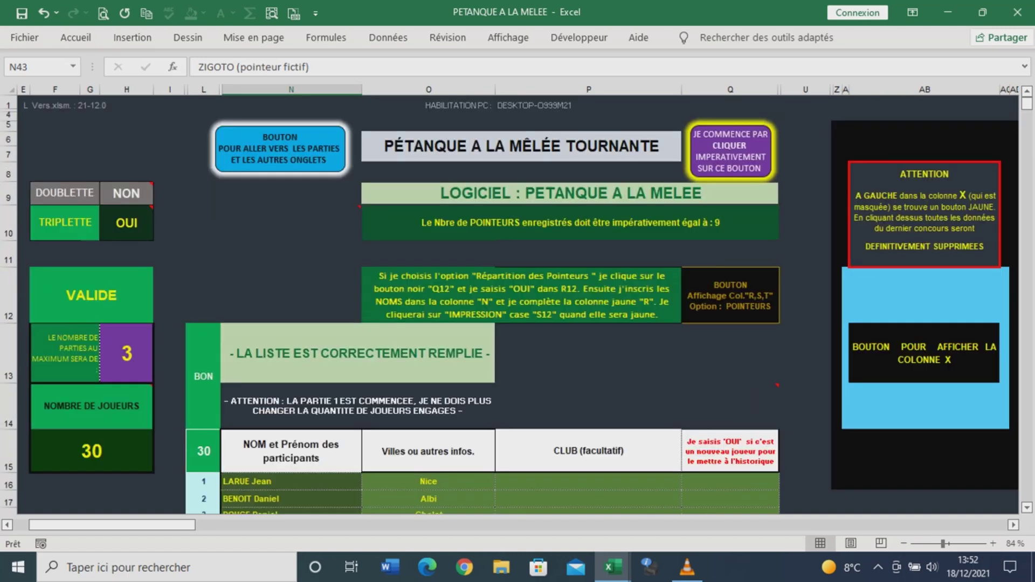
pyautogui.click(730, 295)
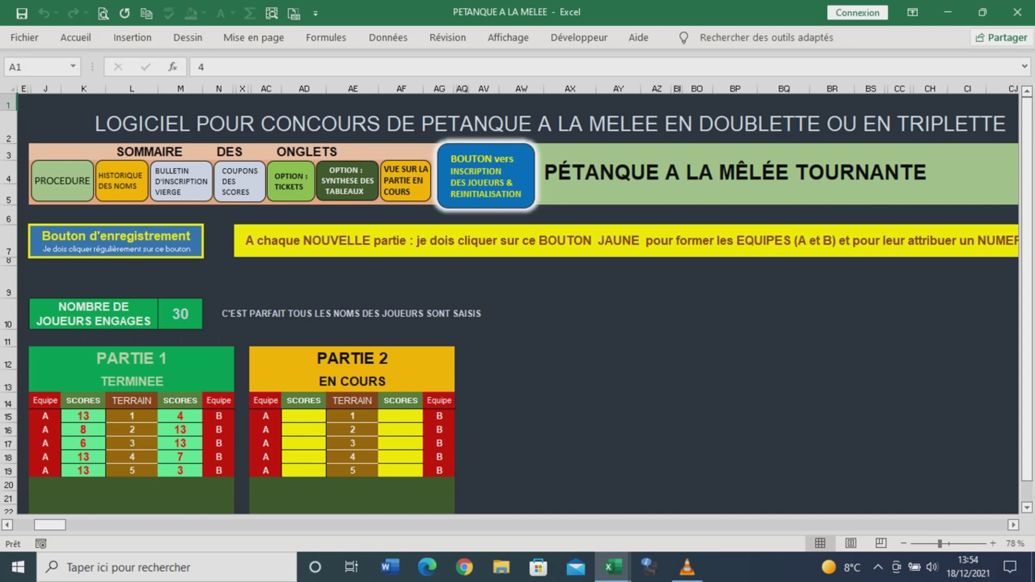
# Check the updated PARTIE 2 player distribution in the current game view, and bring up printing for its score entry sheet.
pyautogui.click(485, 175)
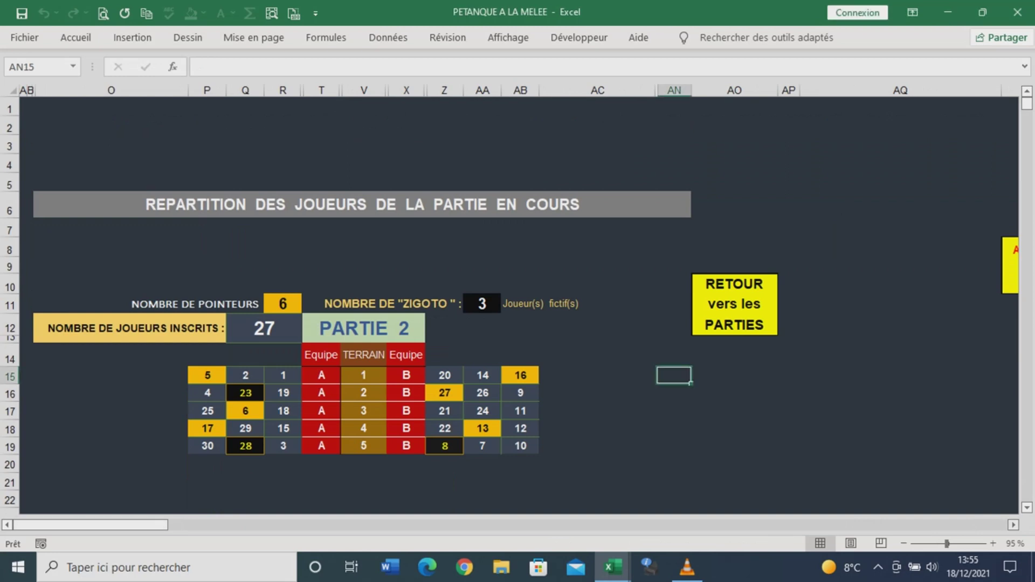
pyautogui.click(1013, 524)
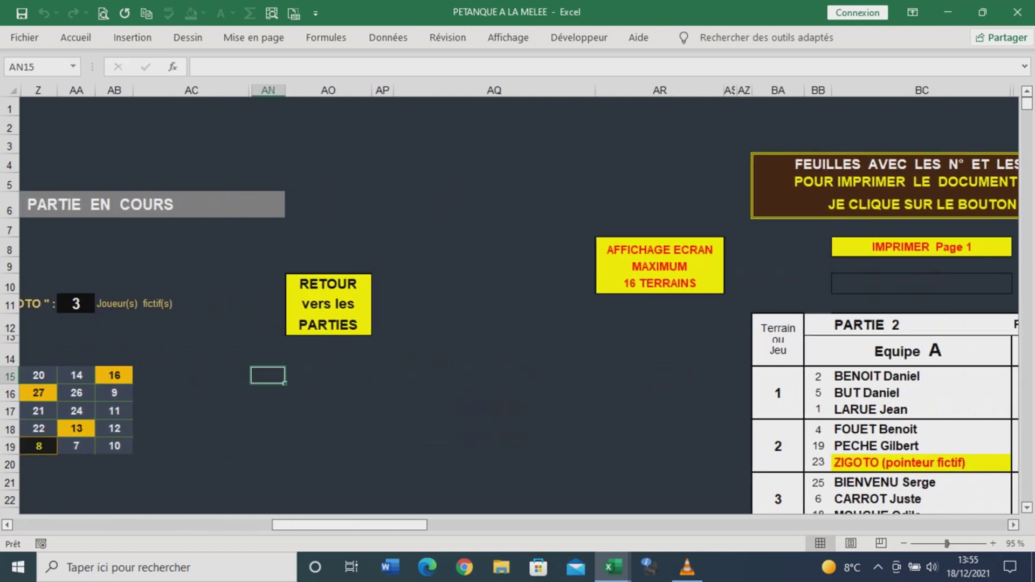
pyautogui.hotkey('ctrl', 'p')
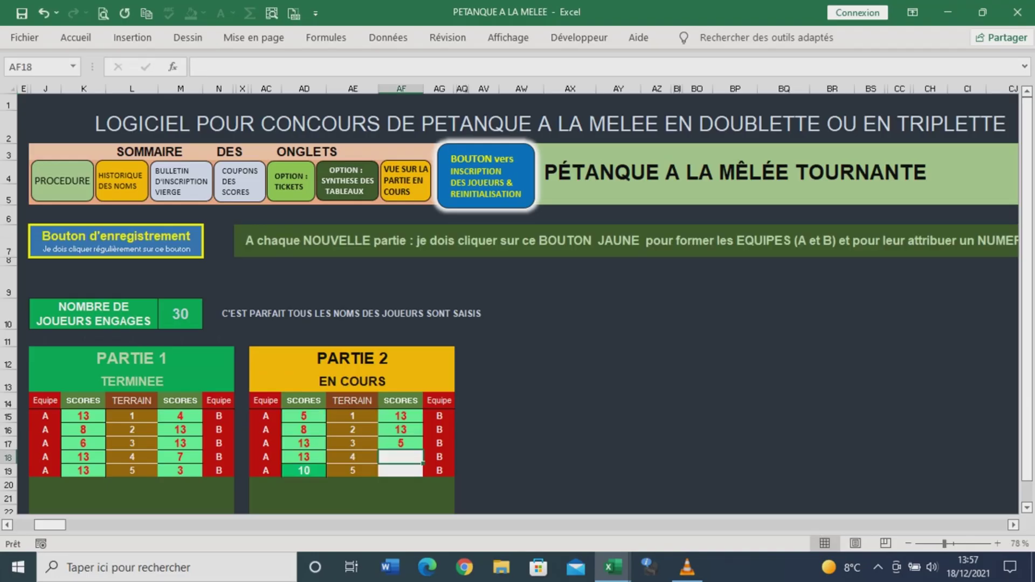
# Complete the remaining team B scores of PARTIE 2, entering 13, and review the teams on the PARTIE 3 score entry sheet.
pyautogui.write('13')
pyautogui.press('Return')
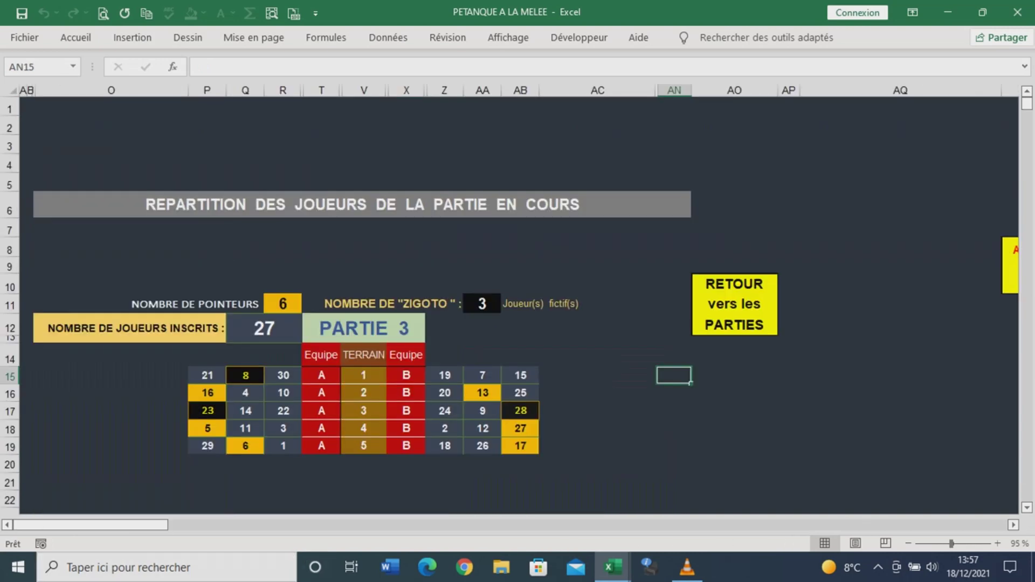
pyautogui.moveTo(149, 524); pyautogui.dragTo(473, 525)
pyautogui.scroll(-4, 497, 309)
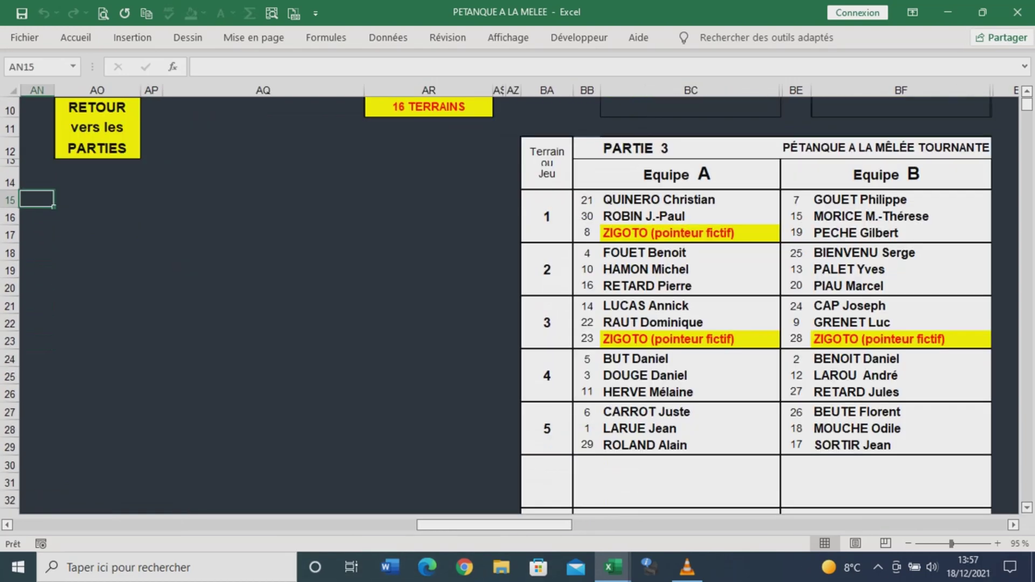
pyautogui.scroll(1, 496, 303)
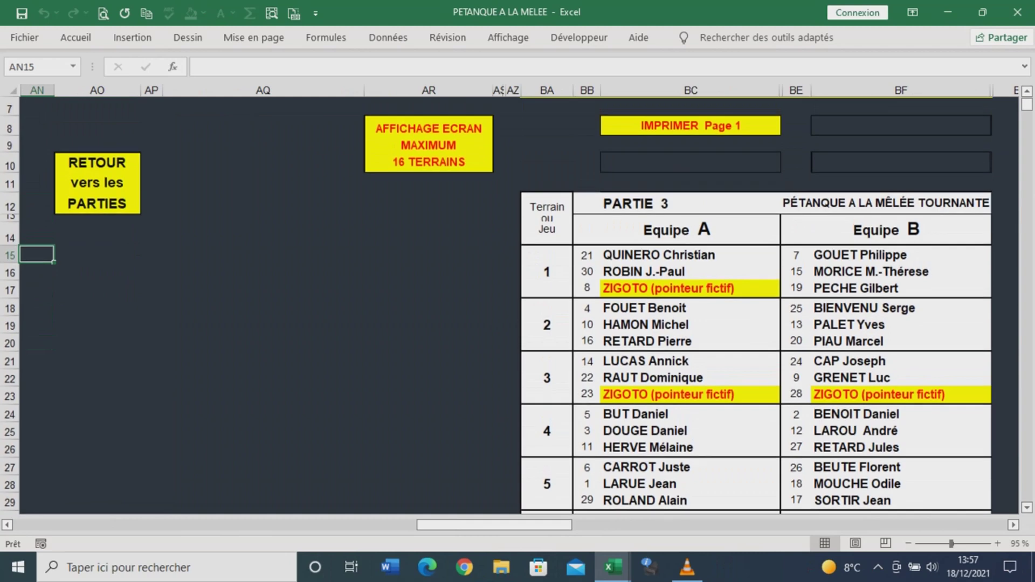
pyautogui.scroll(2, 496, 304)
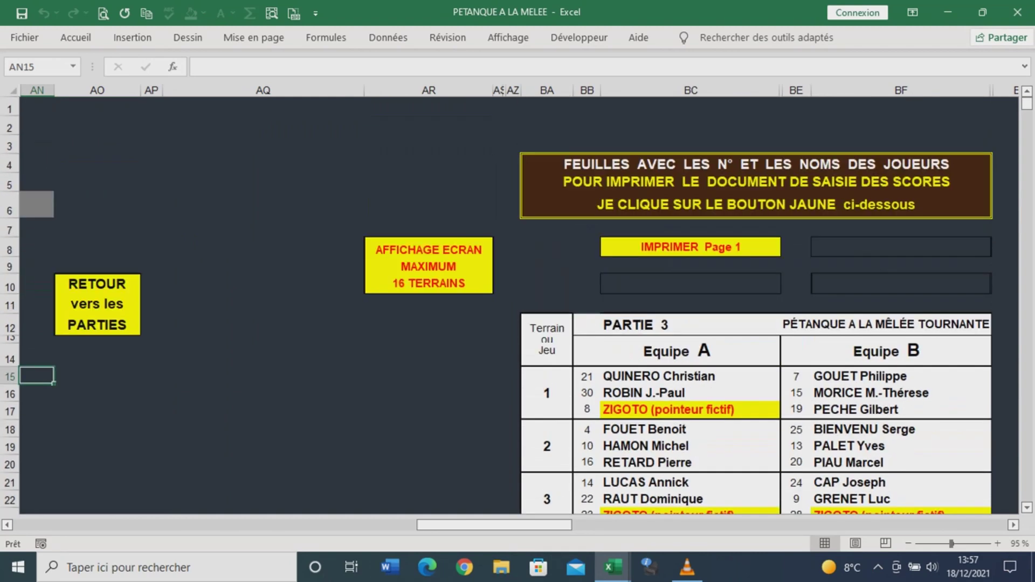
# On the registration sheet, replace the departing player's name in N32 (number 17) with "ZIGOTO (pointeur fictif)".
pyautogui.scroll(-3, 518, 304)
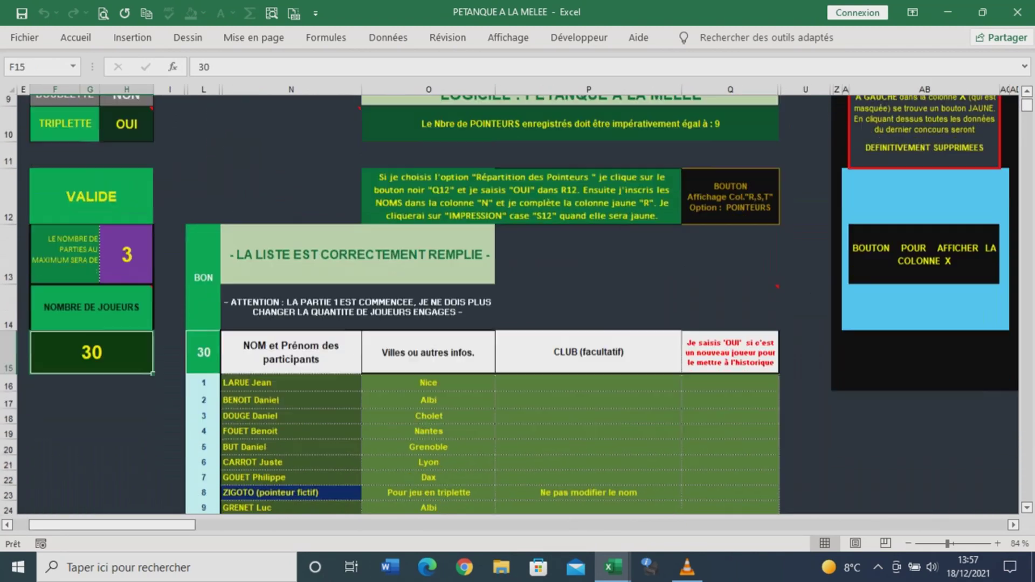
pyautogui.scroll(-1, 496, 303)
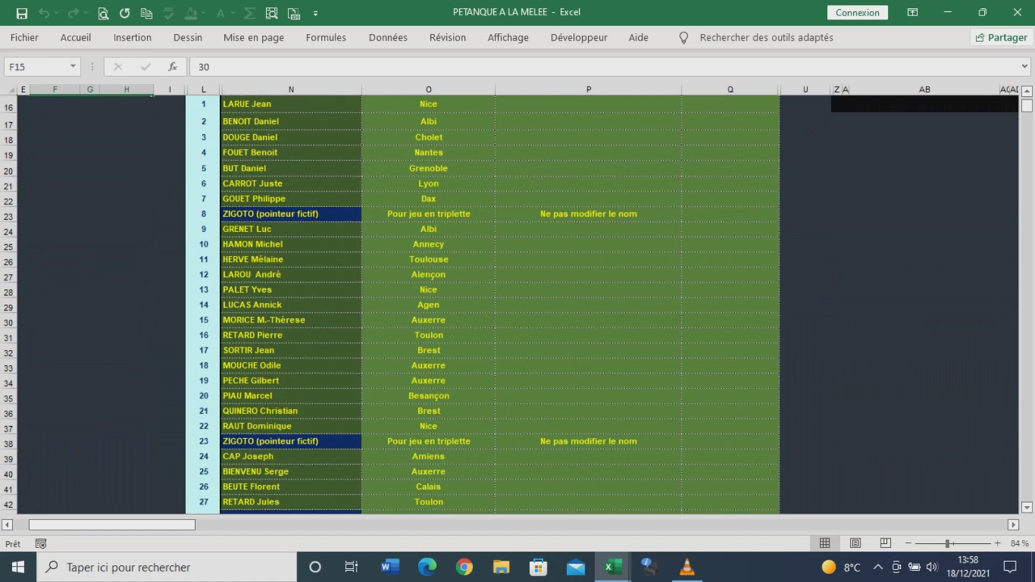
pyautogui.click(290, 350)
pyautogui.press('Delete')
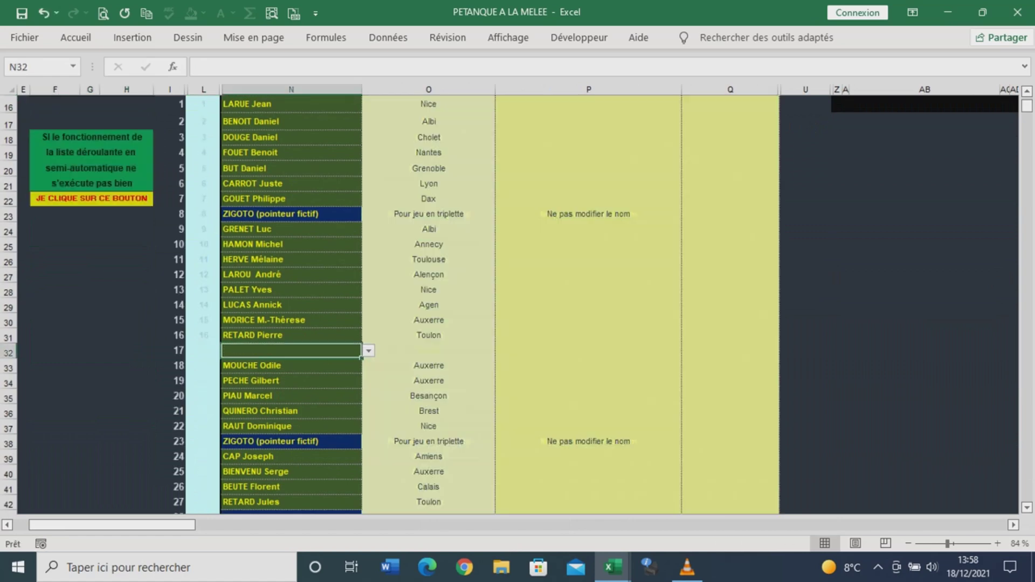
pyautogui.write('zigOTO (pointeur fictif')
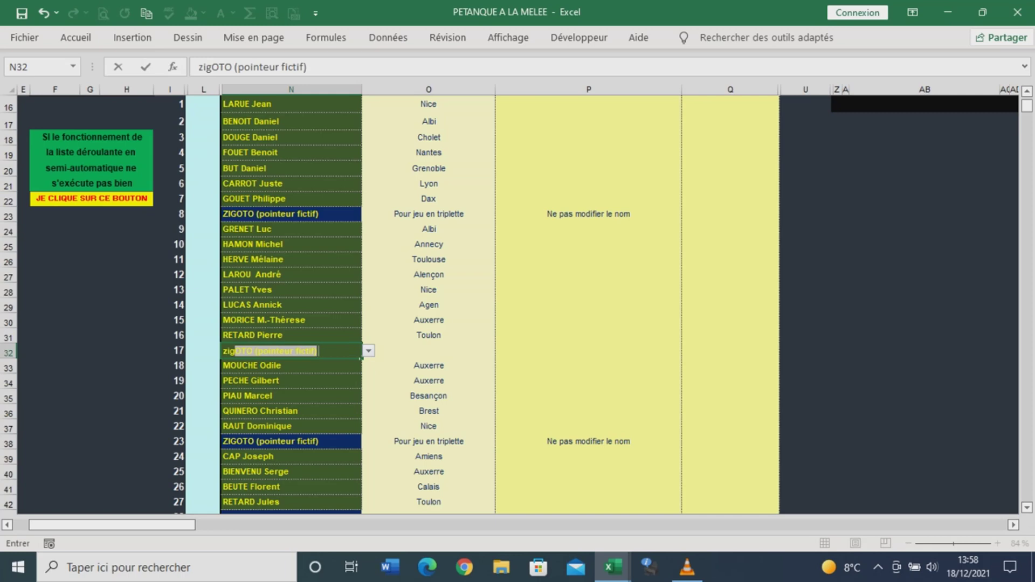
pyautogui.press('Return')
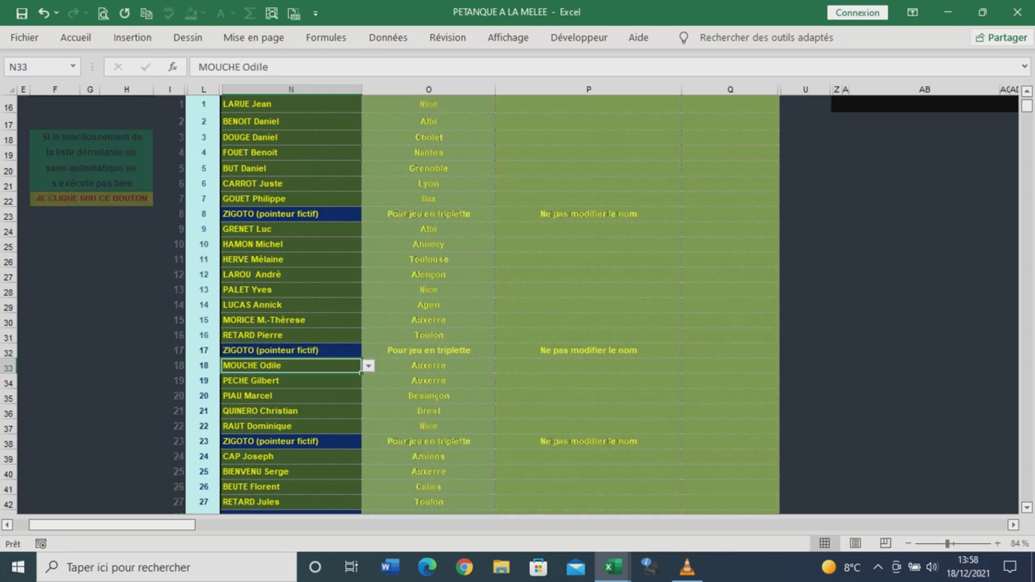
# Display the option columns R, S and T, generate the alphabetical list with the pointer option, and review its assigned numbers.
pyautogui.scroll(2, 486, 302)
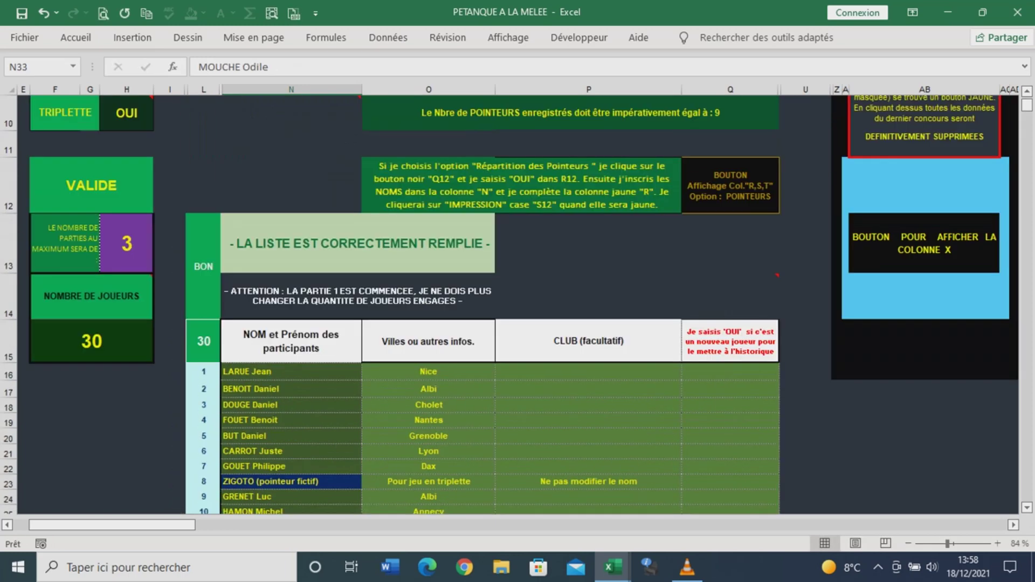
pyautogui.click(729, 185)
pyautogui.moveTo(856, 185)
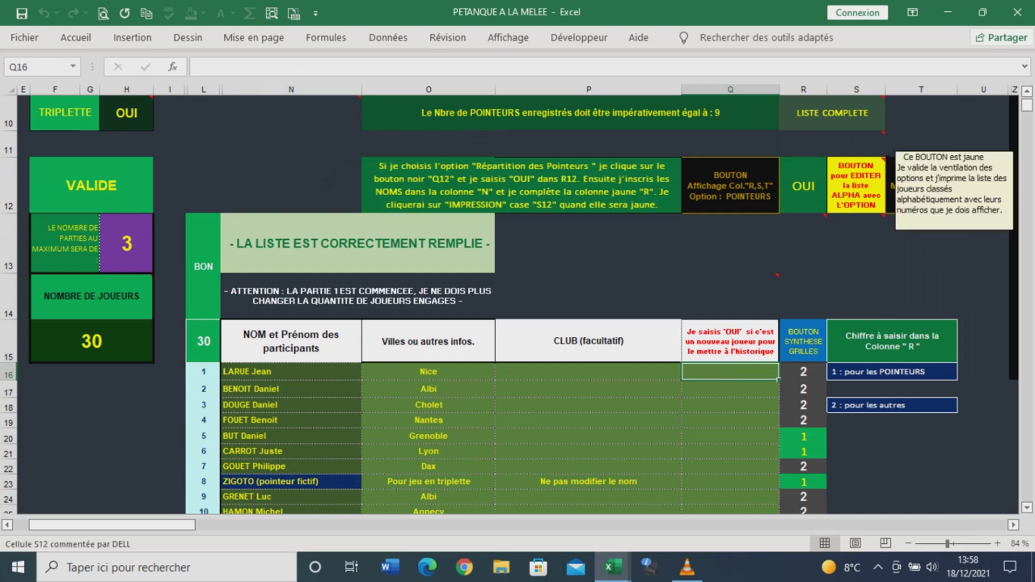
pyautogui.click(856, 185)
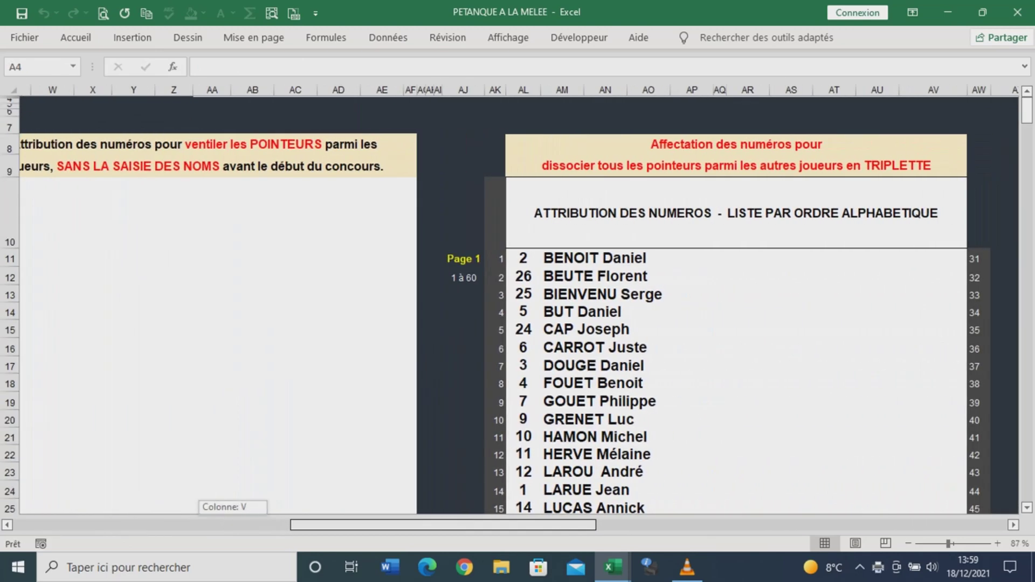
pyautogui.scroll(-4, 642, 293)
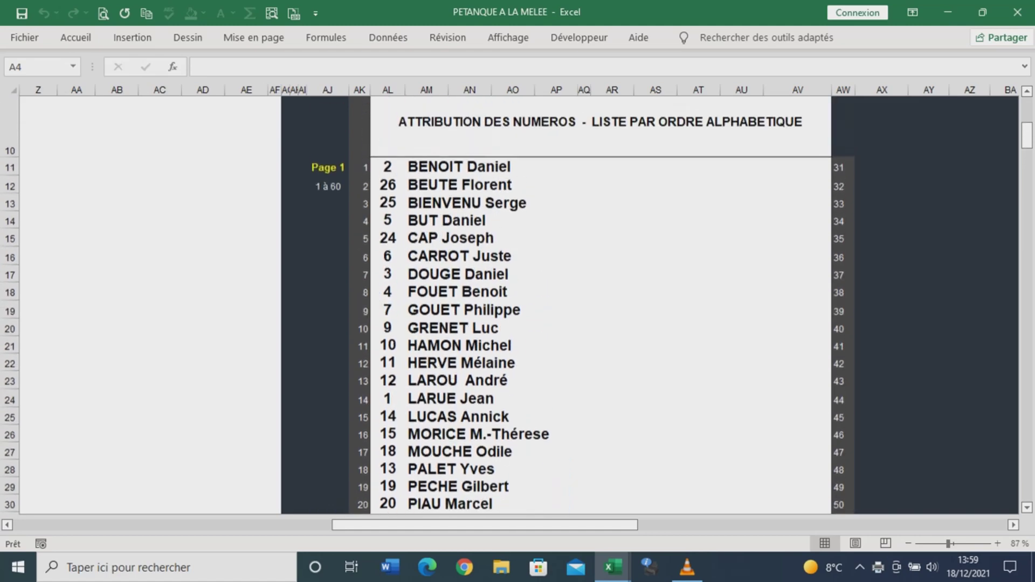
# Check the PARTIE 3 player distribution and team names in the current game view, and return to the games sheet.
pyautogui.moveTo(515, 524); pyautogui.dragTo(327, 524)
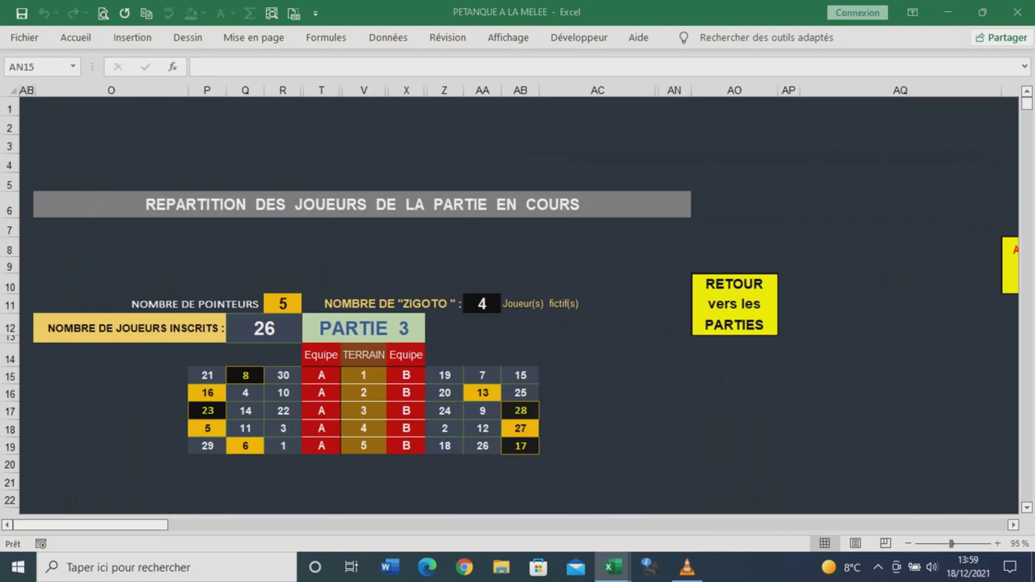
pyautogui.moveTo(90, 524); pyautogui.dragTo(317, 524)
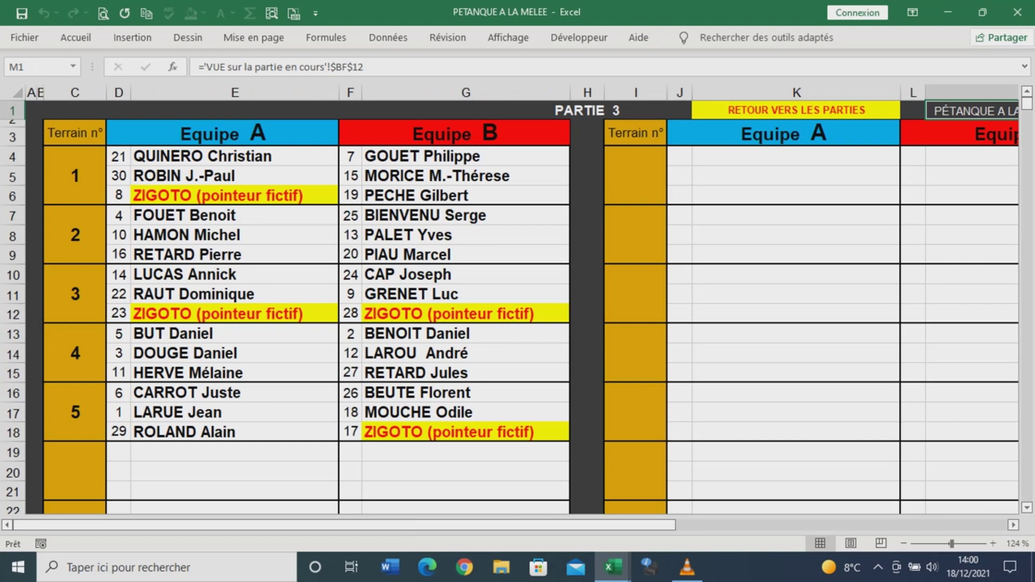
pyautogui.hotkey('ctrl', 'pageup')
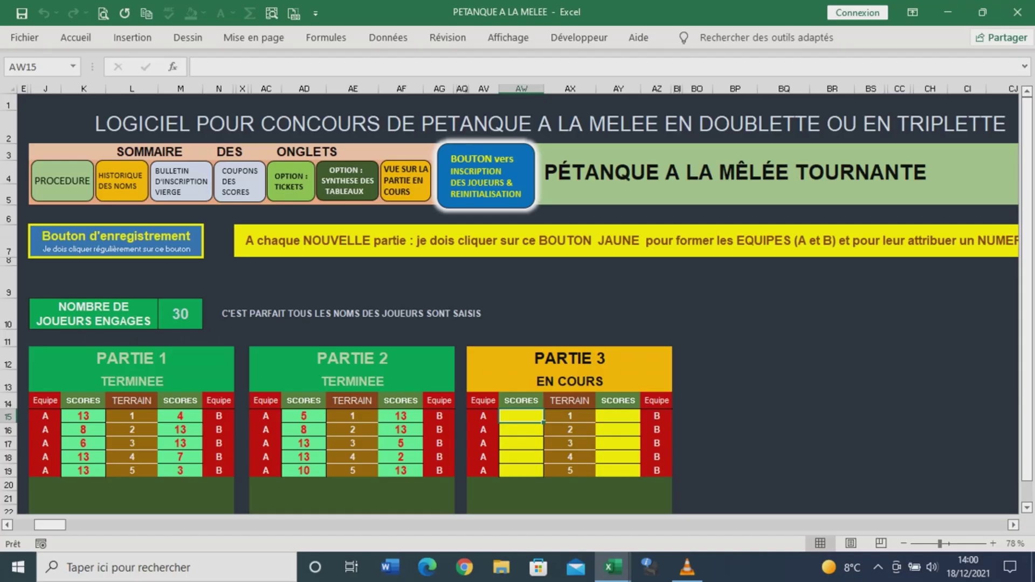
# Enter the PARTIE 3 scores for terrains 1 to 5: team A 9, 10, 11, 13, 13 and team B 13, 13, 13, 5, 2.
pyautogui.write('9')
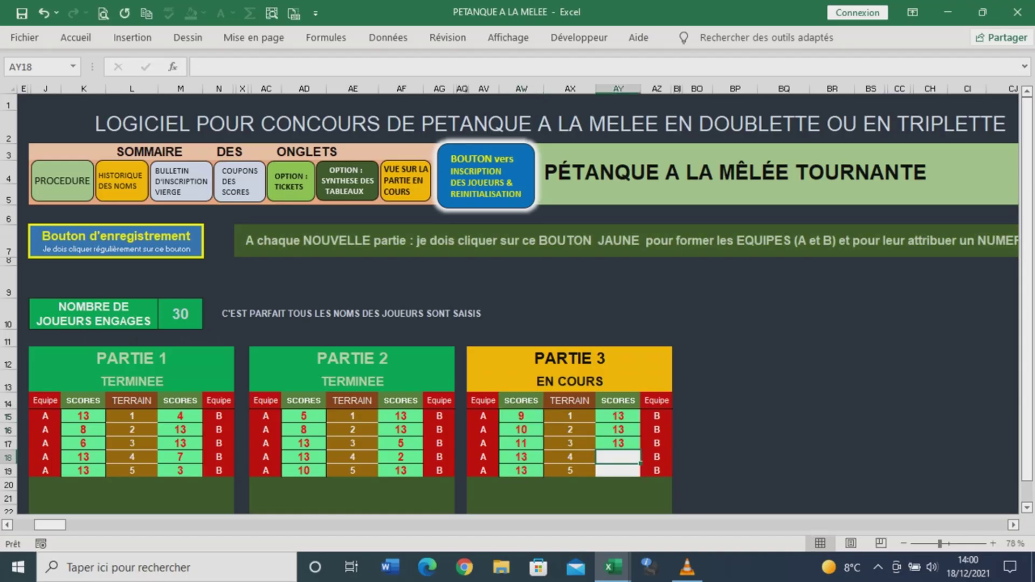
pyautogui.write('3')
pyautogui.press('Return')
pyautogui.write('2')
pyautogui.press('Return')
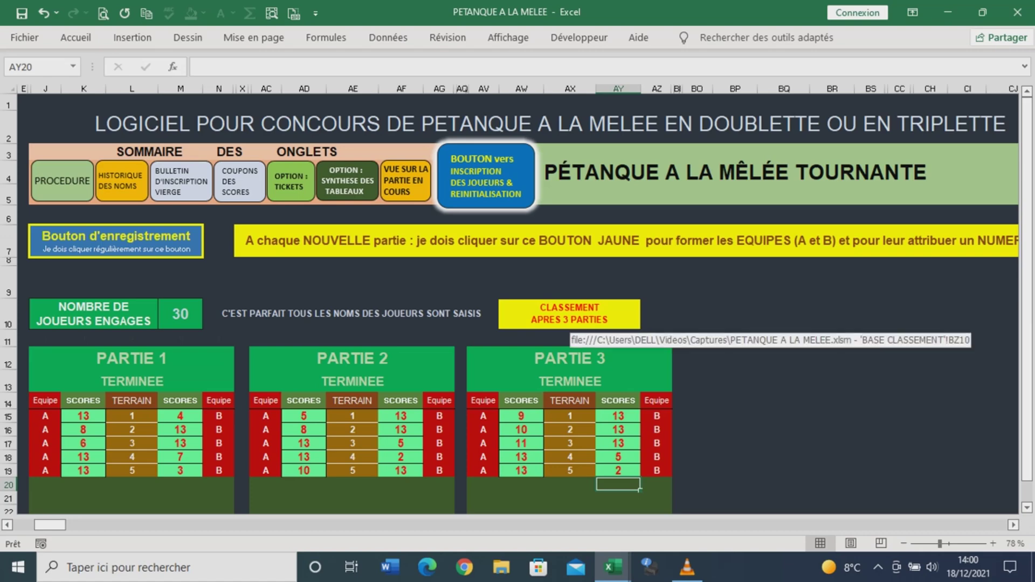
# Display page 1 of the ranking after 3 games and review the standings from the first to the last player.
pyautogui.click(569, 318)
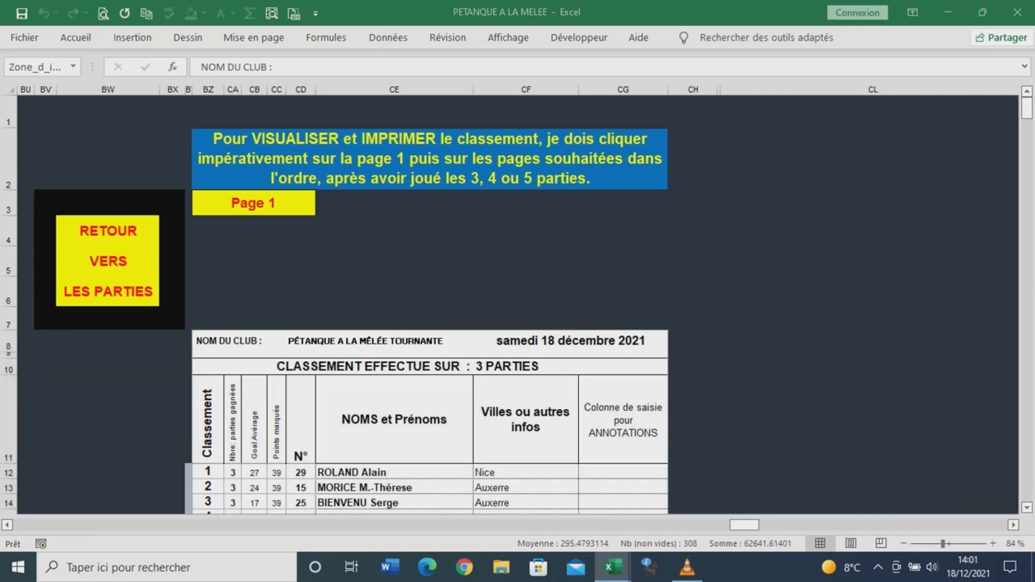
pyautogui.scroll(-3, 518, 304)
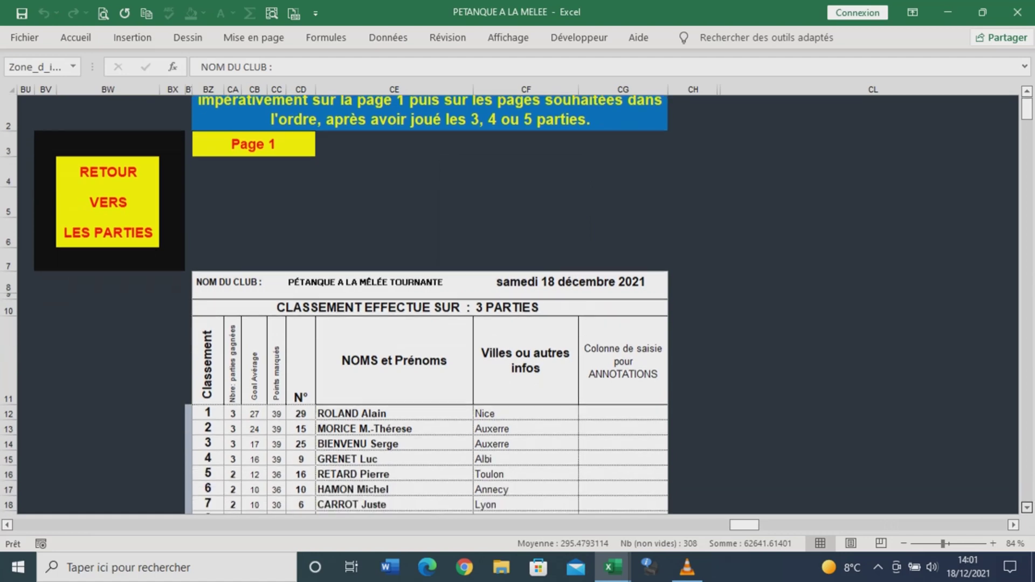
pyautogui.scroll(-1, 518, 304)
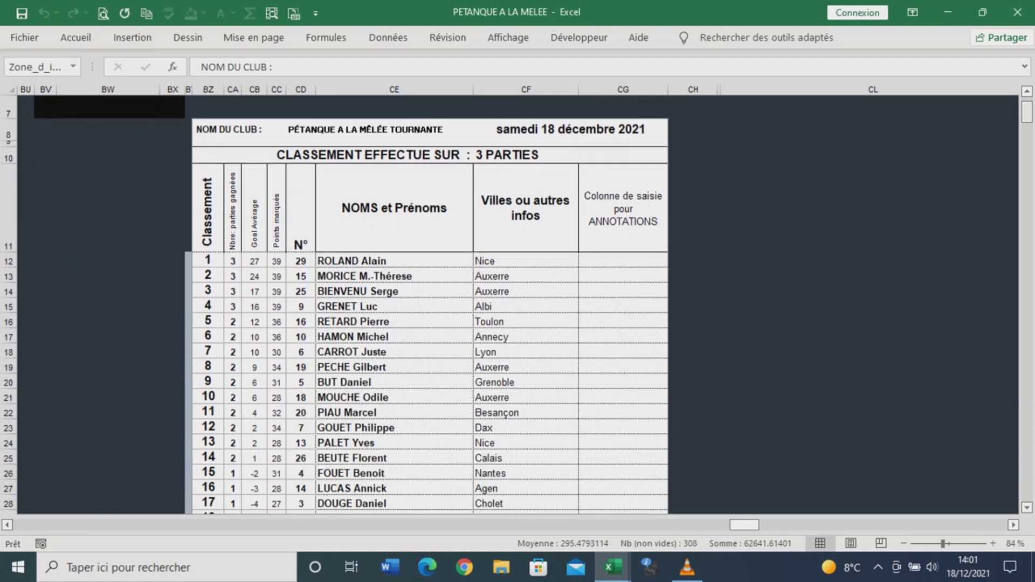
pyautogui.scroll(-4, 517, 304)
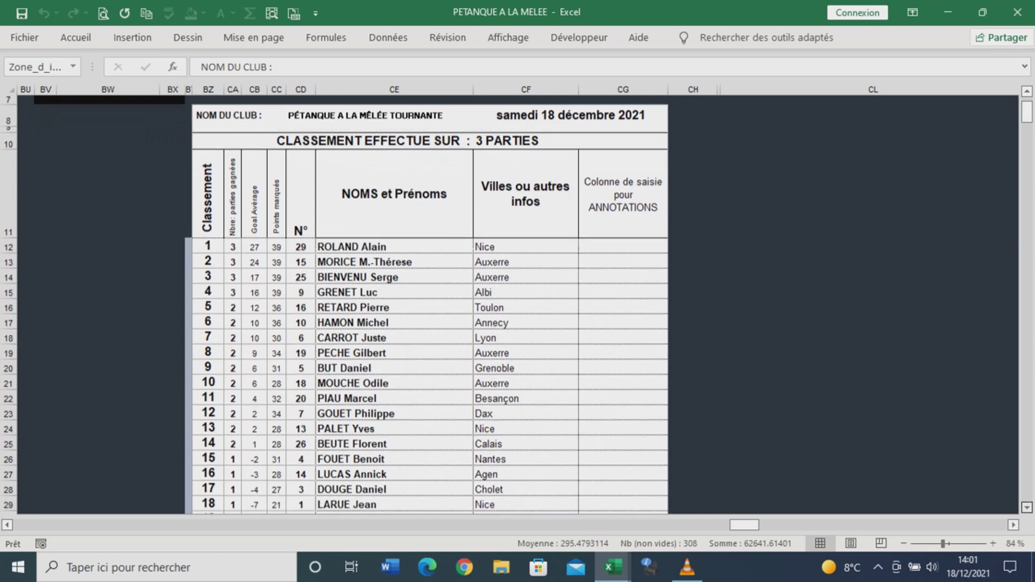
pyautogui.scroll(-1, 517, 304)
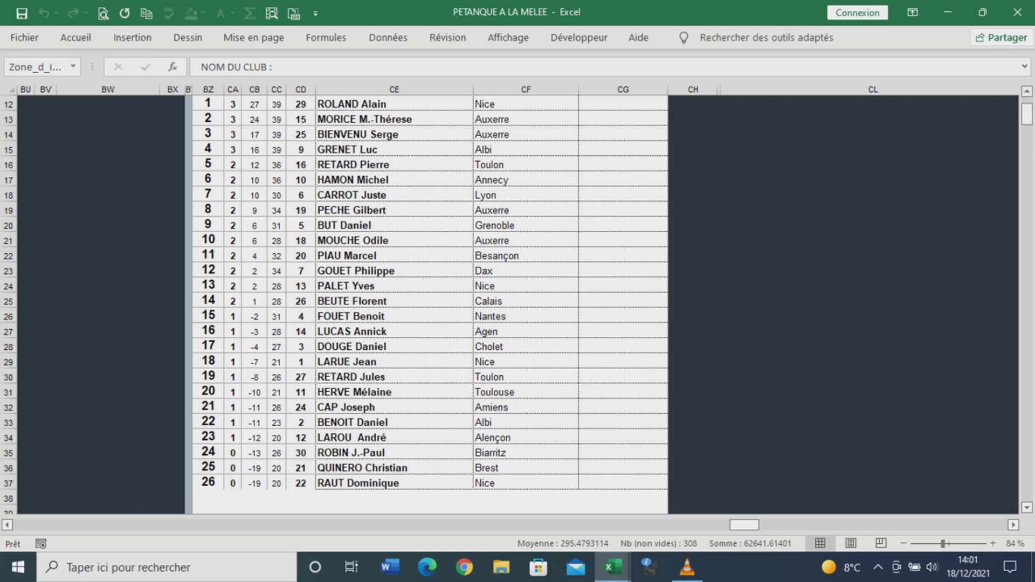
pyautogui.click(1026, 90)
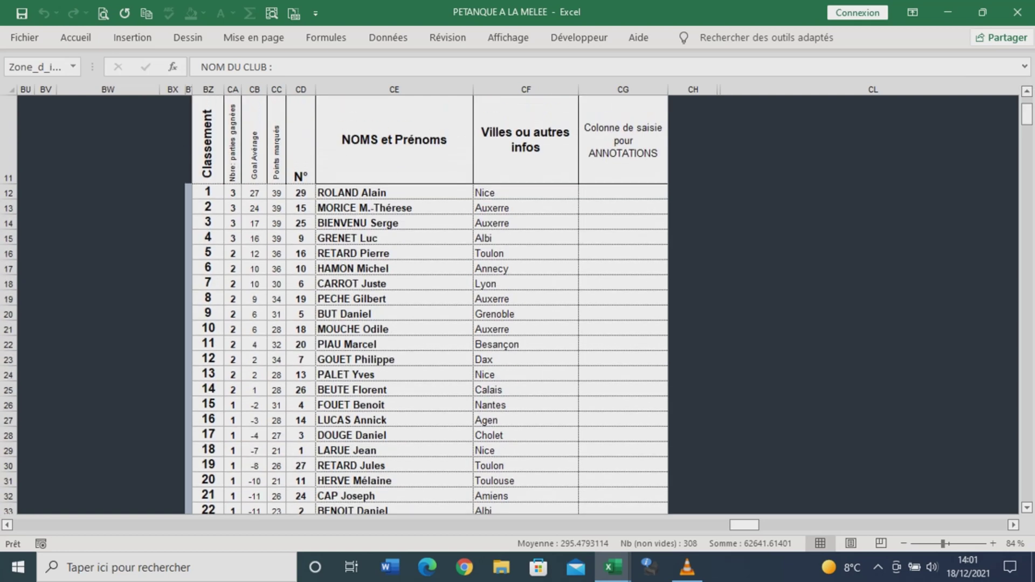